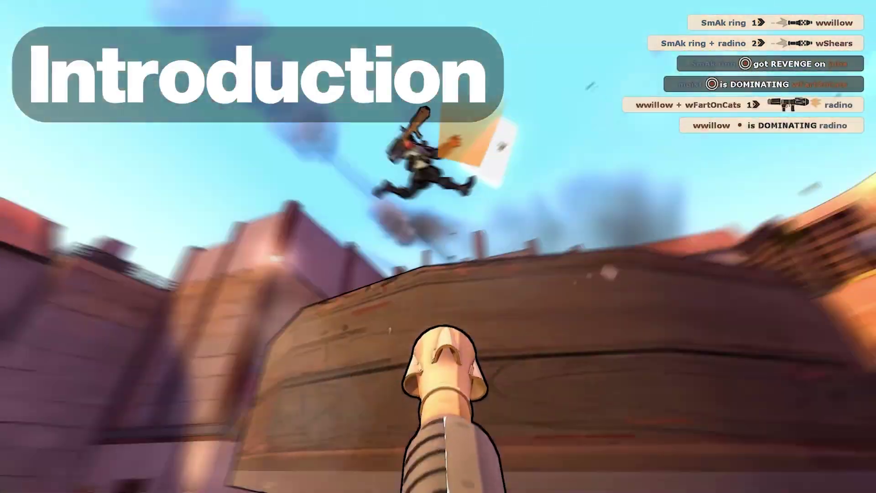
- Fight enemies, firing a rocket and swapping between rocket launcher (1) and secondary (2)
{"action": "key", "text": "1"}
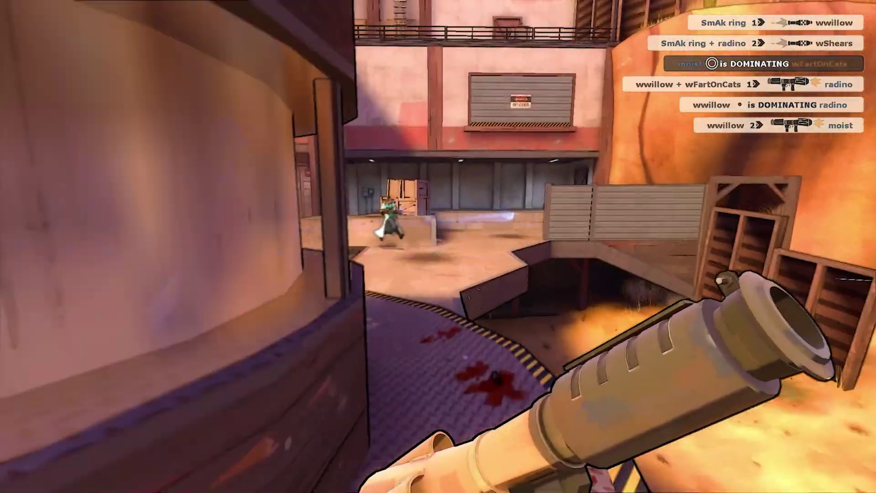
{"action": "left_click", "coordinate": [438, 247]}
{"action": "key", "text": "2"}
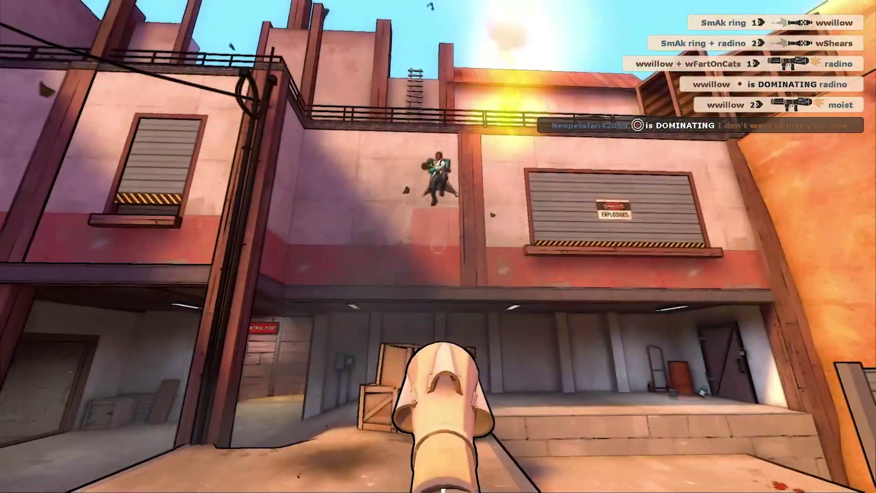
{"action": "key", "text": "1"}
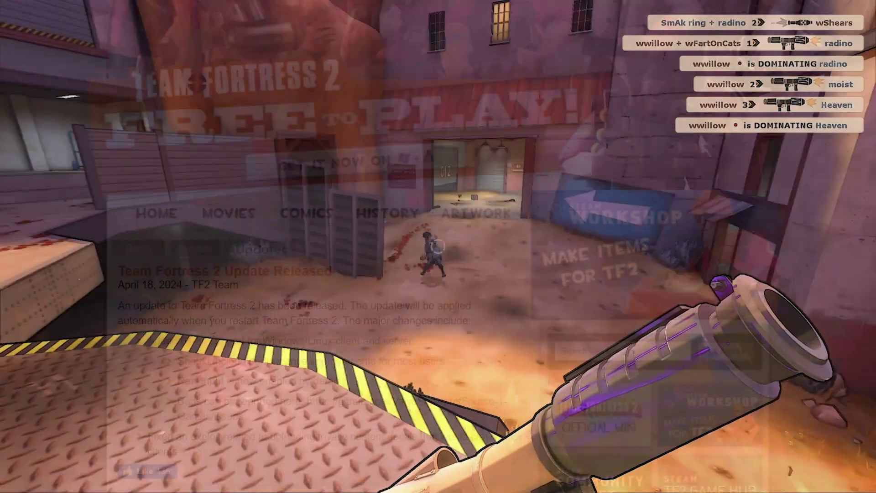
{"action": "key", "text": "2"}
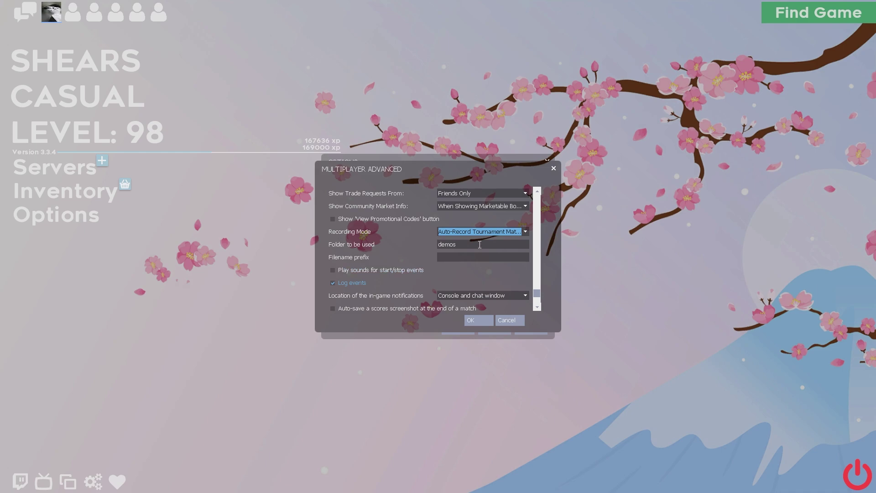
- Set Recording Mode to Auto-Record Tournament Matches
{"action": "left_click", "coordinate": [518, 233]}
{"action": "left_click", "coordinate": [481, 266]}
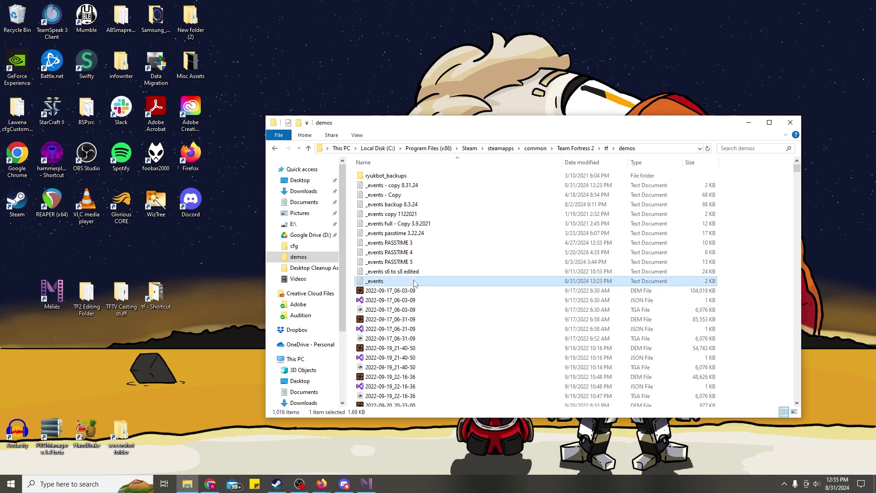
- Open the _events log in Notepad over the file list and review its General bookmark lines
{"action": "key", "text": "Return"}
{"action": "left_click_drag", "start_coordinate": [289, 99], "coordinate": [504, 100]}
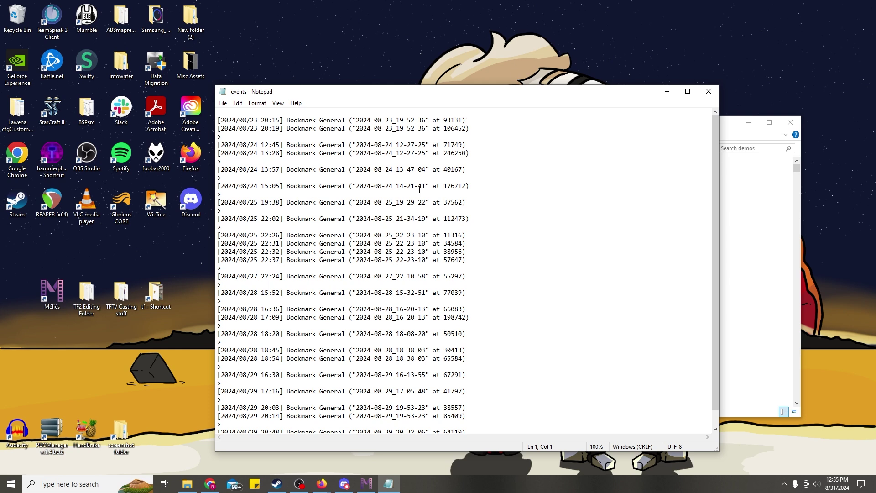
{"action": "mouse_move", "coordinate": [226, 122]}
{"action": "left_mouse_down"}
{"action": "mouse_move", "coordinate": [273, 180]}
{"action": "mouse_move", "coordinate": [274, 376]}
{"action": "mouse_move", "coordinate": [219, 121]}
{"action": "left_mouse_up"}
{"action": "left_click", "coordinate": [366, 483]}
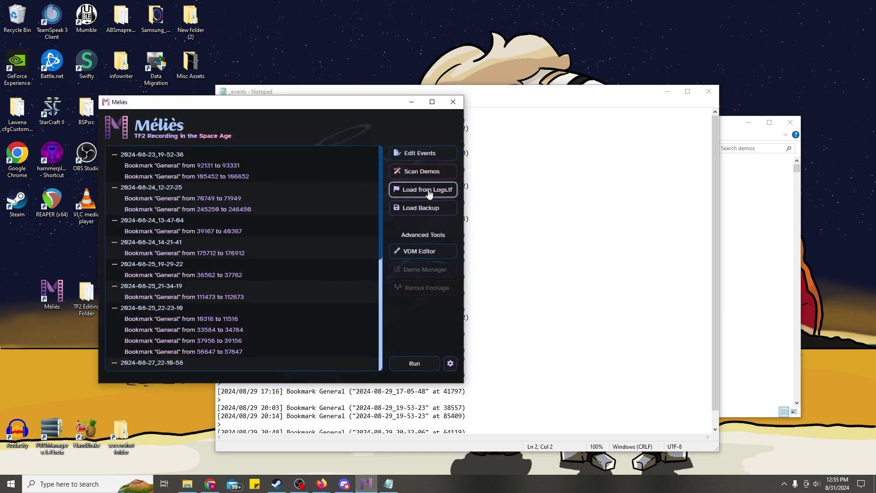
- Scan the demos so Méliès lists General bookmarks grouped by demo
{"action": "left_click", "coordinate": [433, 178]}
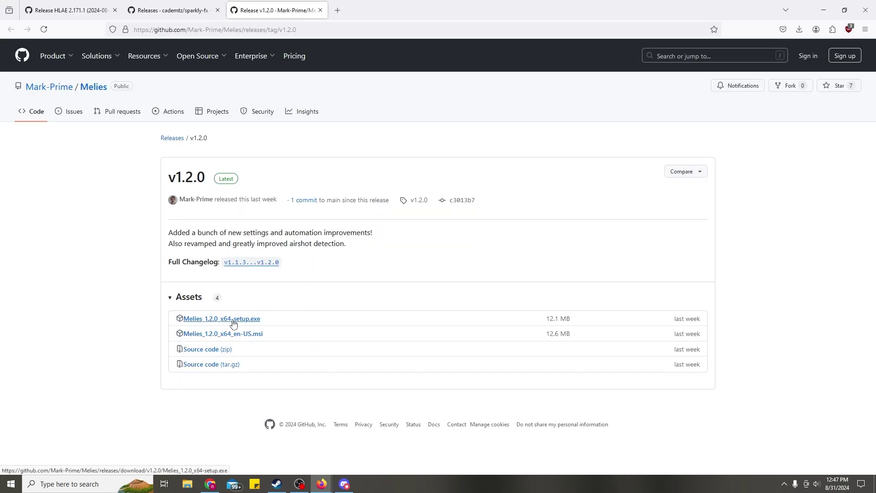
- Download Melies_1.2.0_x64-setup.exe, sparkly-fx.zip and hlae_2_171_1.zip from their GitHub release pages
{"action": "left_click", "coordinate": [233, 323]}
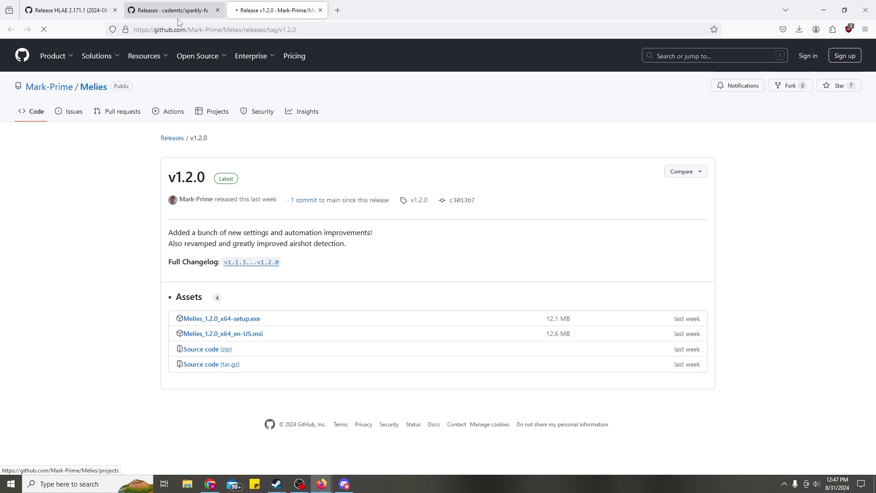
{"action": "left_click", "coordinate": [167, 12]}
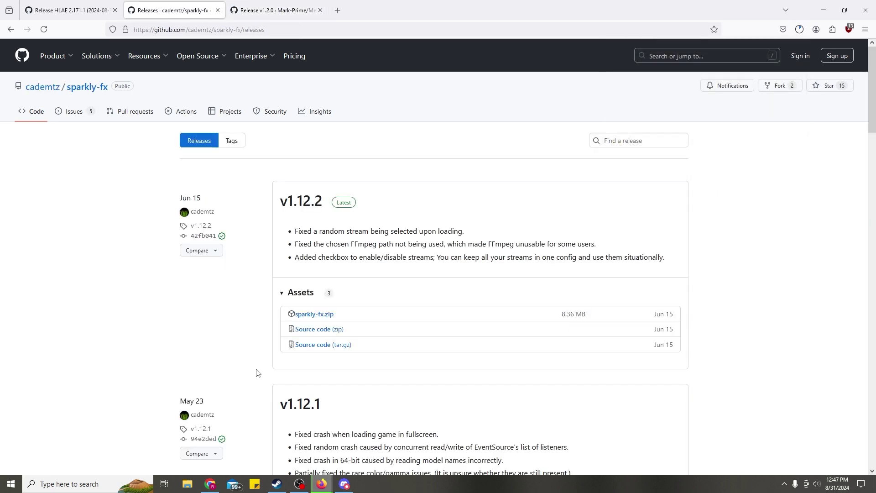
{"action": "left_click", "coordinate": [315, 315]}
{"action": "key", "text": "ctrl+Page_Up"}
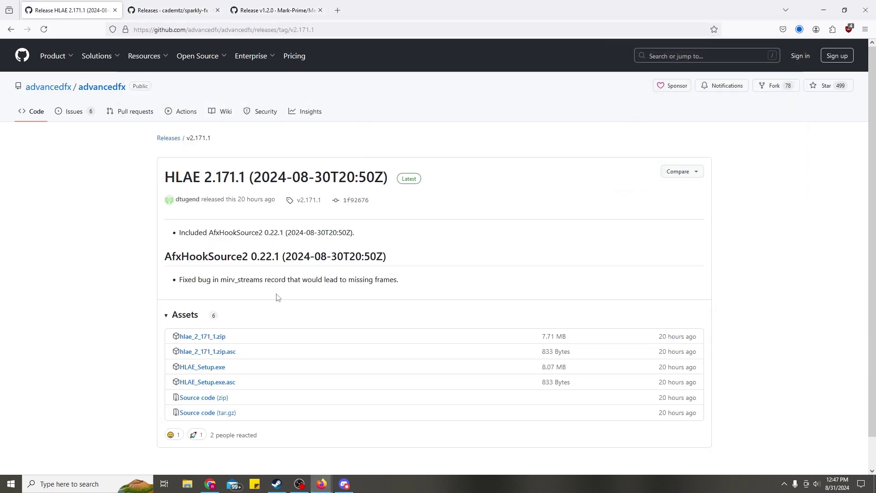
{"action": "left_click", "coordinate": [200, 340]}
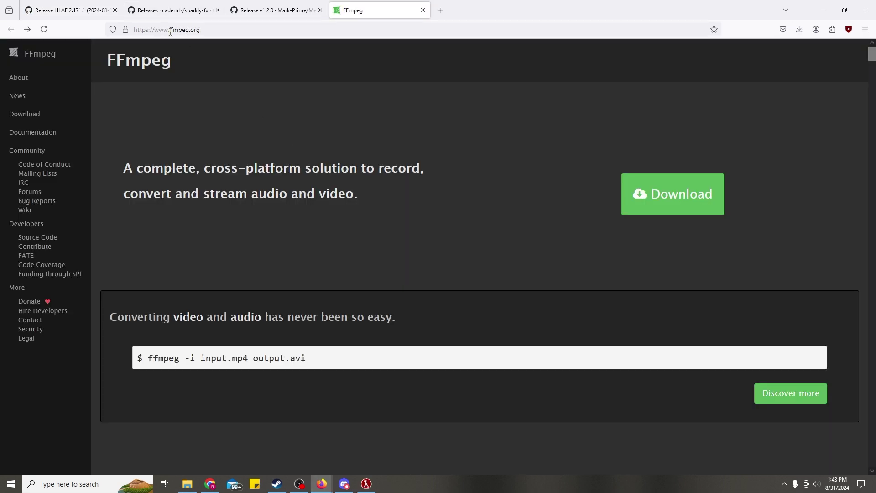
- Download the ffmpeg-git-essentials.7z Windows build from gyan.dev via ffmpeg.org
{"action": "left_click", "coordinate": [647, 207]}
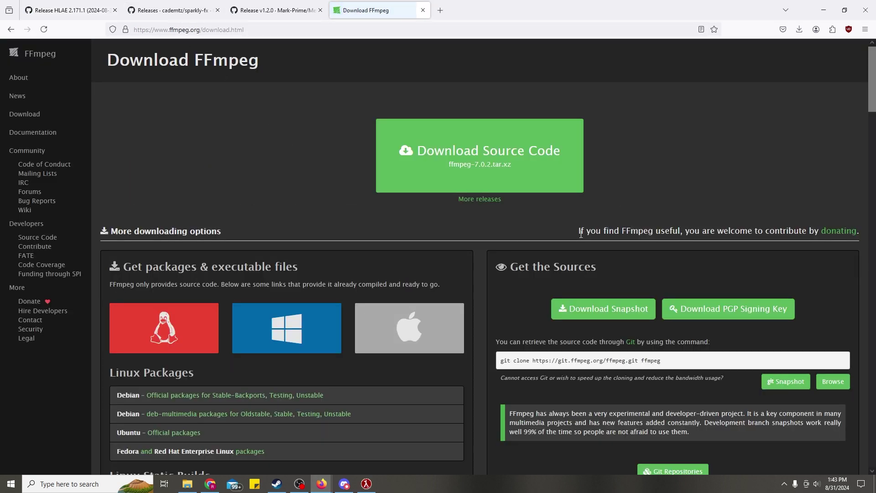
{"action": "left_click", "coordinate": [297, 316]}
{"action": "scroll", "coordinate": [297, 316], "scroll_direction": "up", "scroll_amount": 4}
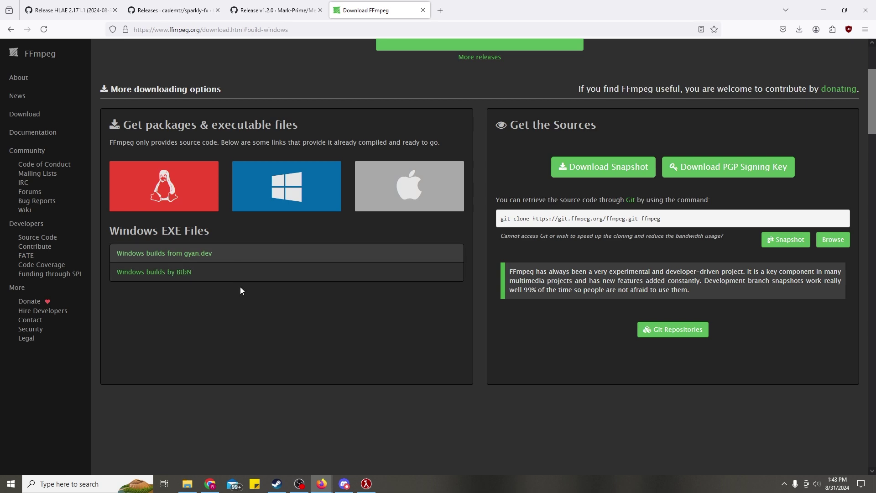
{"action": "left_click", "coordinate": [197, 255]}
{"action": "scroll", "coordinate": [262, 314], "scroll_direction": "down", "scroll_amount": 3}
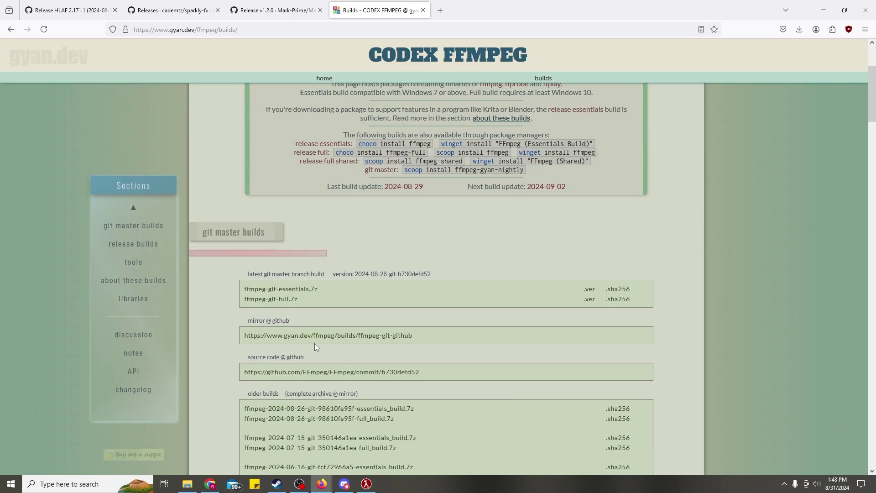
{"action": "left_click", "coordinate": [312, 292]}
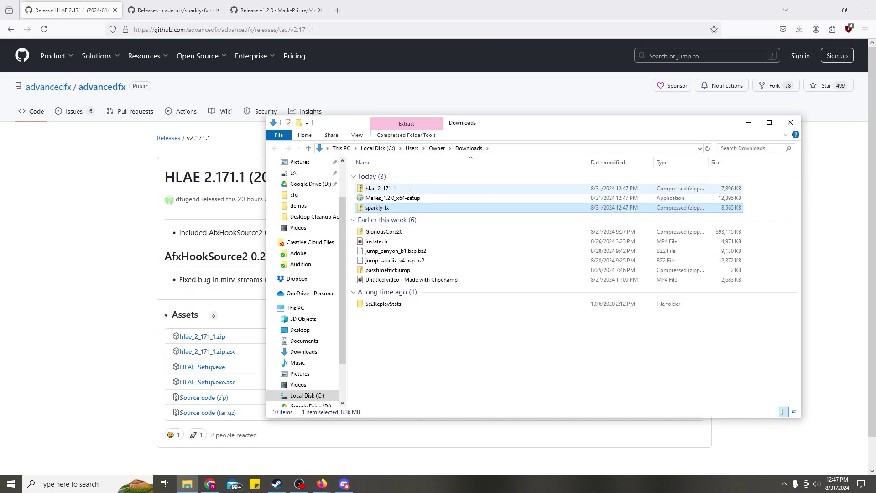
- Cut the HLAE, Melies setup and sparkly-fx downloads from the Downloads folder
{"action": "left_click", "coordinate": [409, 189], "text": "shift"}
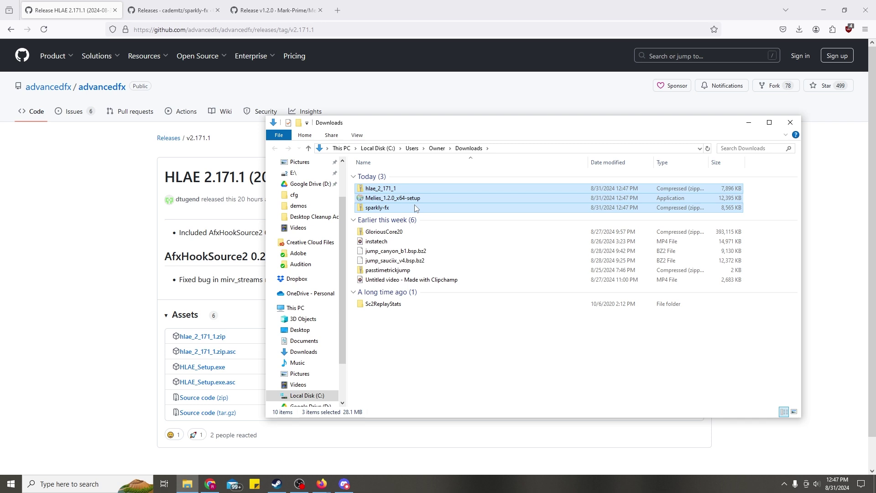
{"action": "right_click", "coordinate": [414, 206]}
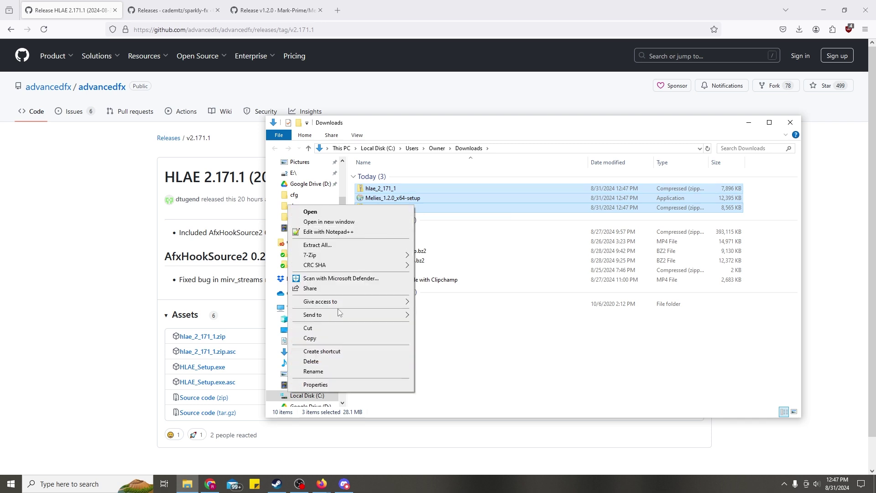
{"action": "left_click", "coordinate": [308, 328]}
- Paste the three files into the Desktop's TF2 Editing Folder
{"action": "left_click", "coordinate": [300, 180]}
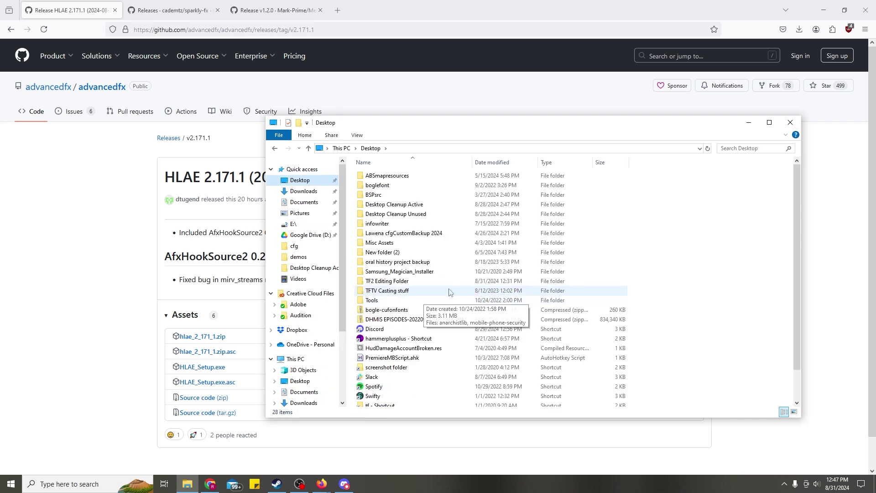
{"action": "left_click", "coordinate": [384, 282]}
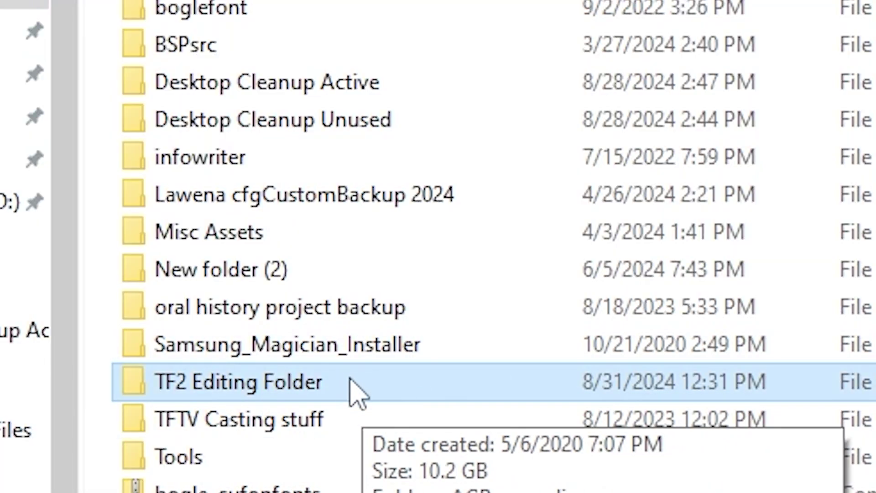
{"action": "double_click", "coordinate": [365, 391]}
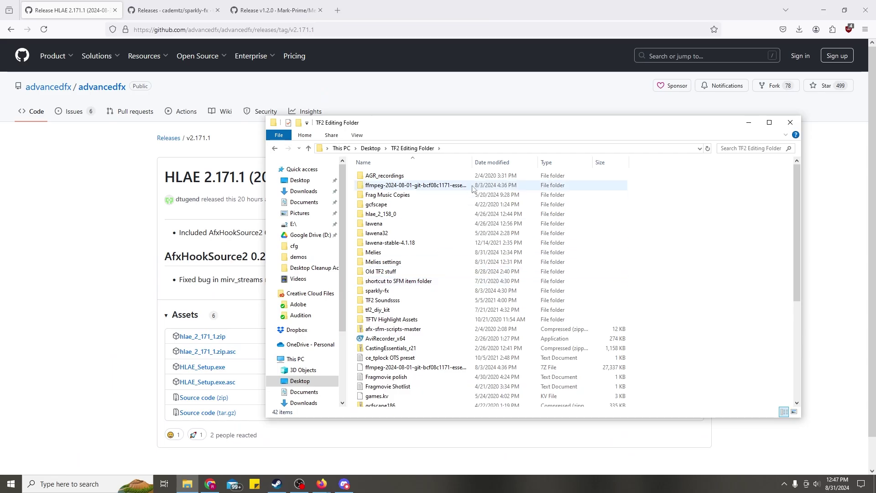
{"action": "right_click", "coordinate": [665, 260]}
{"action": "left_click", "coordinate": [605, 320]}
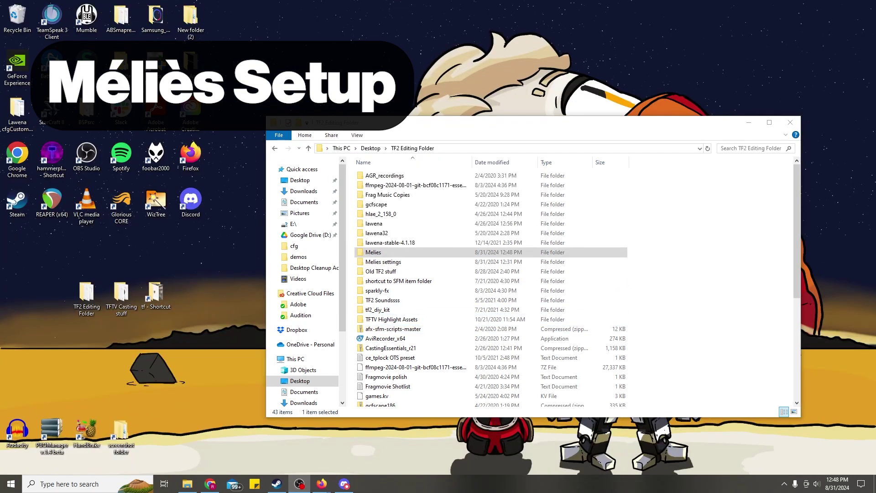
{"action": "left_click", "coordinate": [376, 254]}
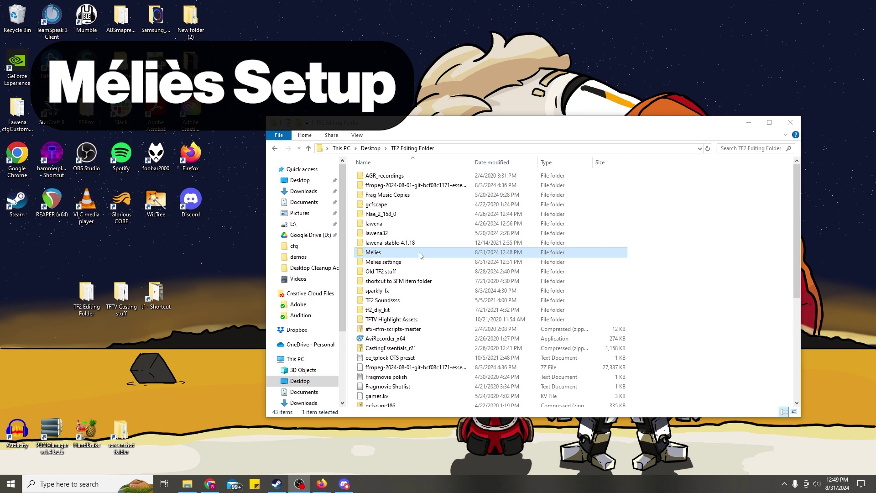
- Launch the Melies_1.2.0_x64-setup installer from the Melies folder
{"action": "double_click", "coordinate": [420, 255]}
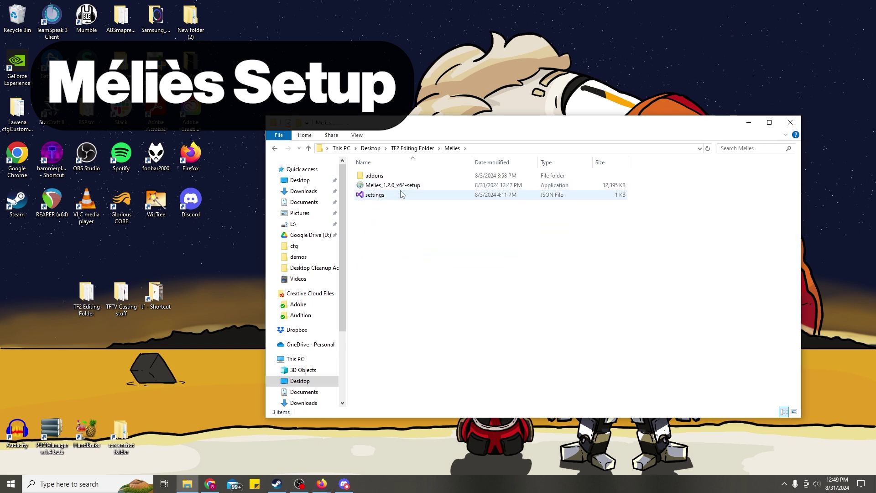
{"action": "left_click", "coordinate": [429, 185]}
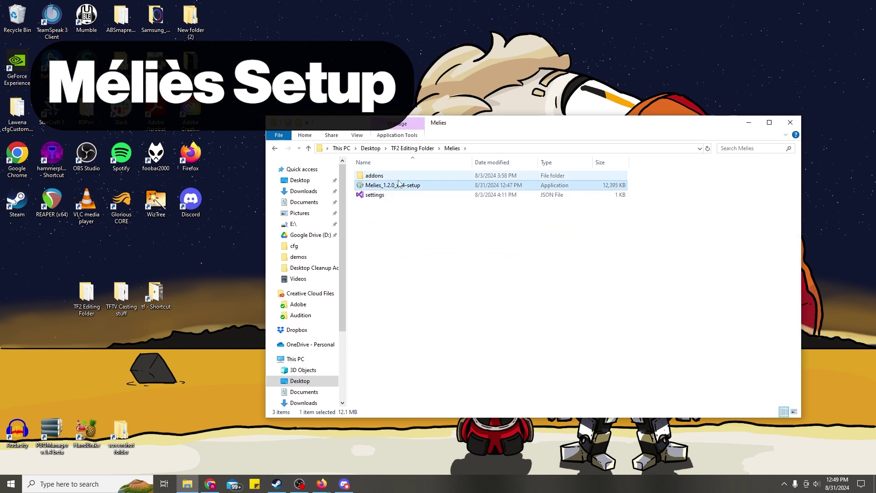
{"action": "left_click", "coordinate": [418, 253]}
{"action": "double_click", "coordinate": [429, 185]}
- Set the install location to Desktop > TF2 Editing Folder > Melies
{"action": "left_click", "coordinate": [496, 315]}
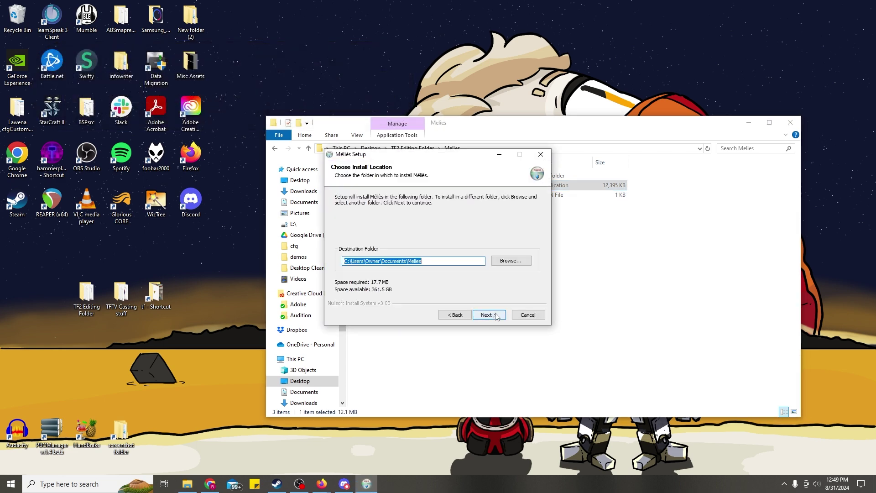
{"action": "left_click_drag", "start_coordinate": [438, 159], "coordinate": [428, 219]}
{"action": "left_click", "coordinate": [502, 320]}
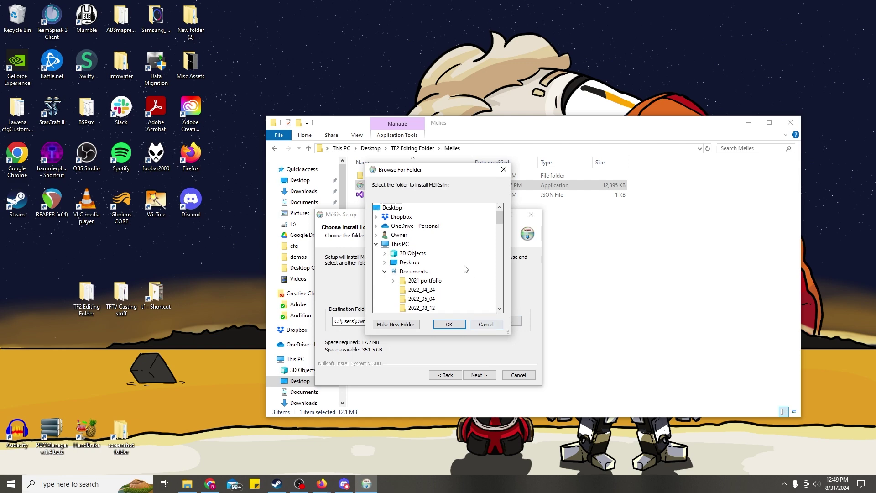
{"action": "left_click", "coordinate": [413, 262]}
{"action": "double_click", "coordinate": [413, 262]}
{"action": "scroll", "coordinate": [429, 250], "scroll_direction": "down", "scroll_amount": 3}
{"action": "left_click", "coordinate": [429, 236]}
{"action": "double_click", "coordinate": [429, 237]}
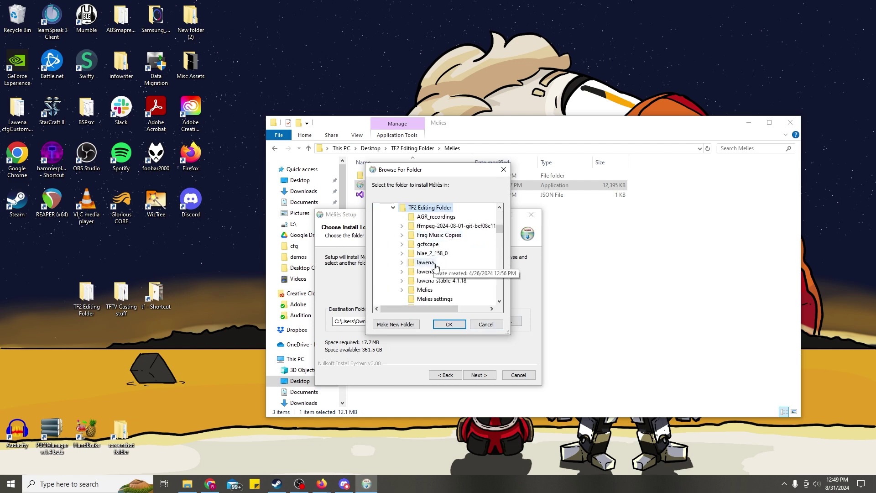
{"action": "scroll", "coordinate": [435, 267], "scroll_direction": "down", "scroll_amount": 2}
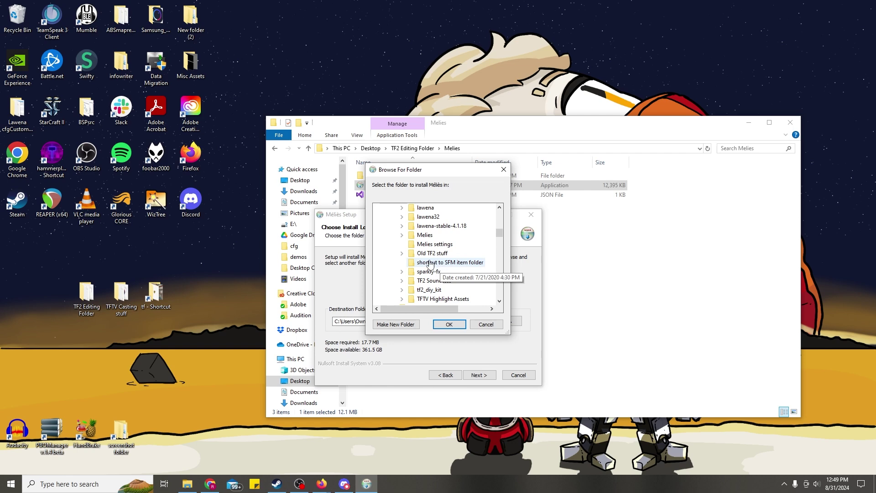
{"action": "left_click", "coordinate": [425, 235]}
{"action": "left_click", "coordinate": [449, 324]}
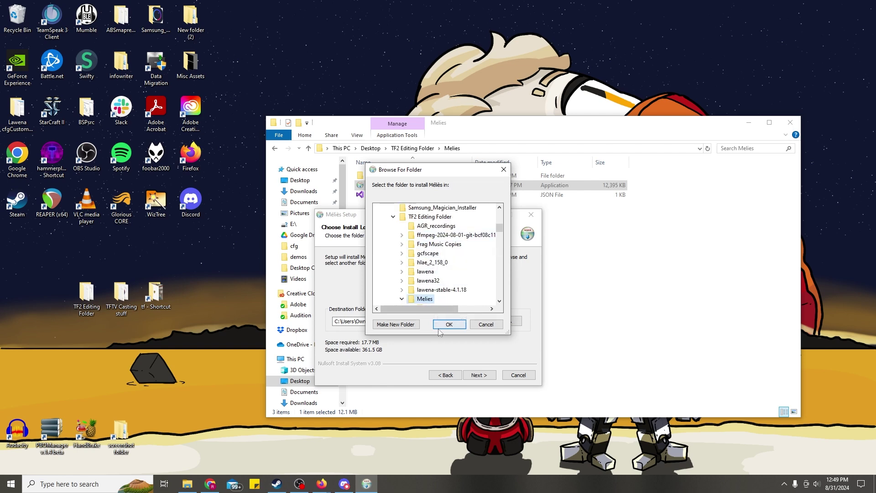
- Install Méliès and finish setup, launching the program
{"action": "left_click", "coordinate": [466, 377]}
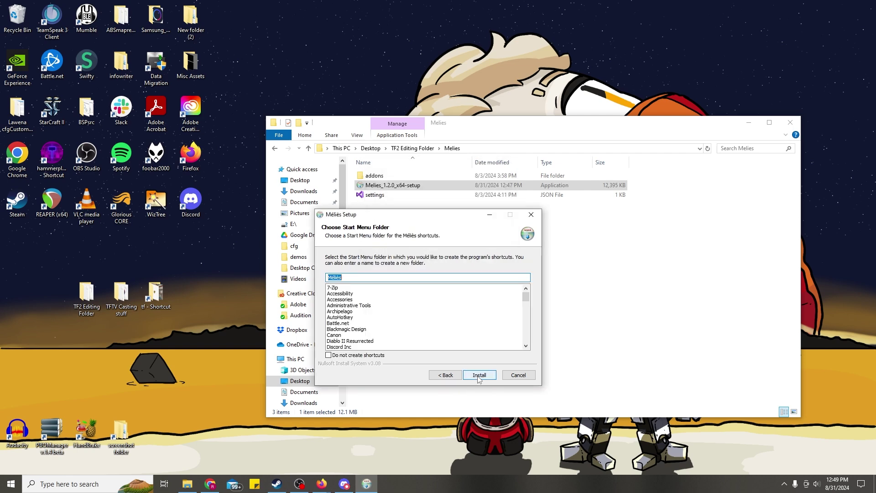
{"action": "left_click", "coordinate": [477, 375]}
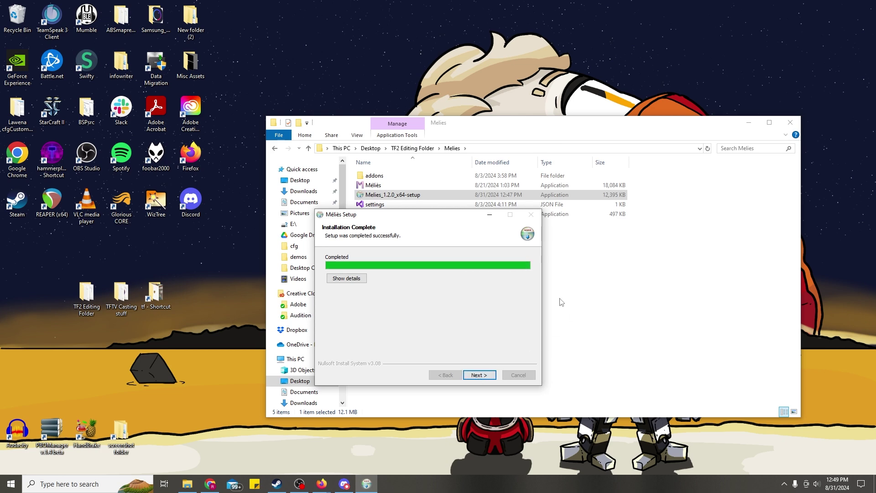
{"action": "left_click", "coordinate": [478, 377]}
{"action": "left_click", "coordinate": [479, 375]}
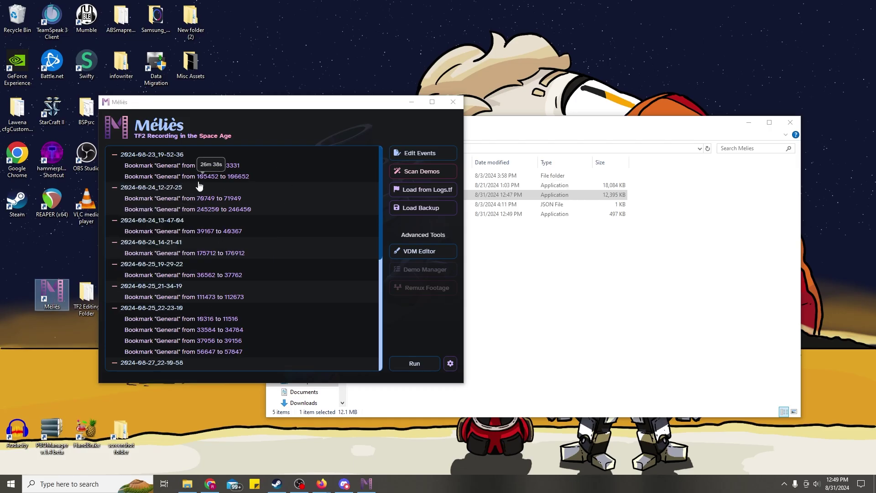
- Review the bookmark list, highlighting the first bookmark's label, then open Méliès settings
{"action": "scroll", "coordinate": [215, 198], "scroll_direction": "down", "scroll_amount": 3}
{"action": "scroll", "coordinate": [215, 199], "scroll_direction": "up", "scroll_amount": 3}
{"action": "mouse_move", "coordinate": [213, 200]}
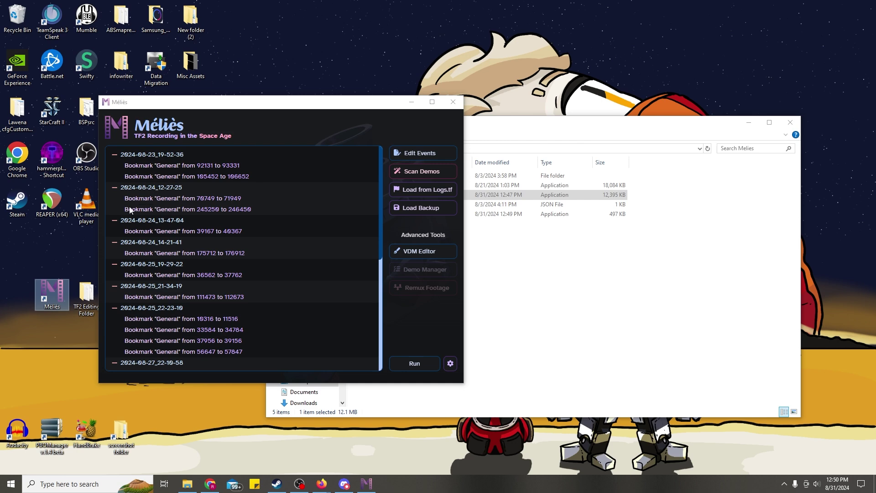
{"action": "left_click_drag", "start_coordinate": [125, 168], "coordinate": [182, 167]}
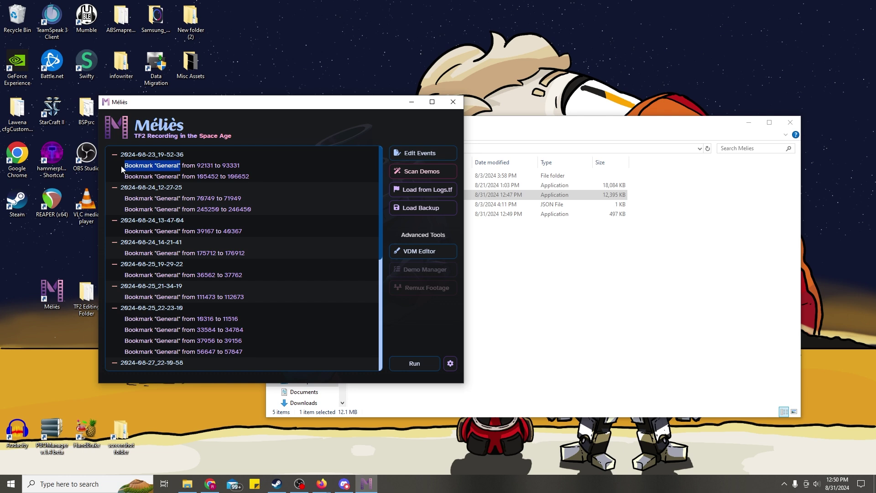
{"action": "left_click", "coordinate": [135, 169]}
{"action": "left_click_drag", "start_coordinate": [125, 168], "coordinate": [181, 167]}
{"action": "left_click", "coordinate": [165, 174]}
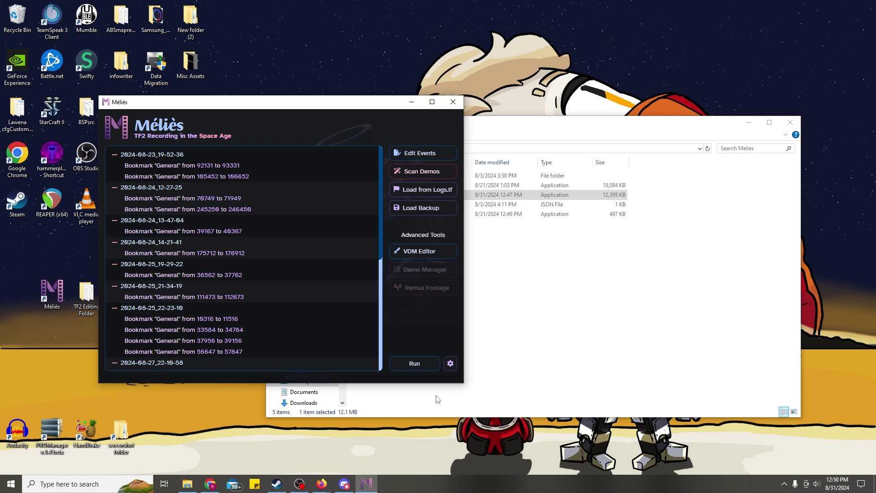
{"action": "left_click", "coordinate": [450, 363]}
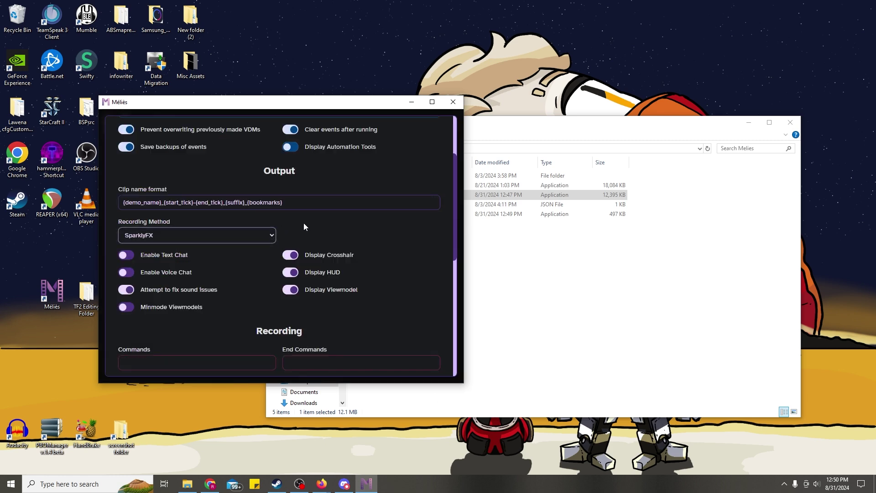
- Choose SparklyFX as Recording Method and check the tick fields (1000 before, 200 after)
{"action": "left_click", "coordinate": [270, 235]}
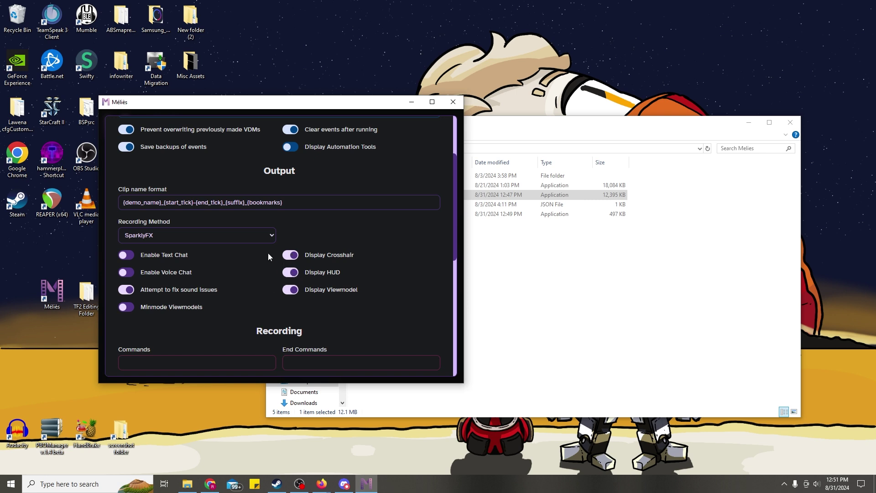
{"action": "scroll", "coordinate": [278, 258], "scroll_direction": "down", "scroll_amount": 4}
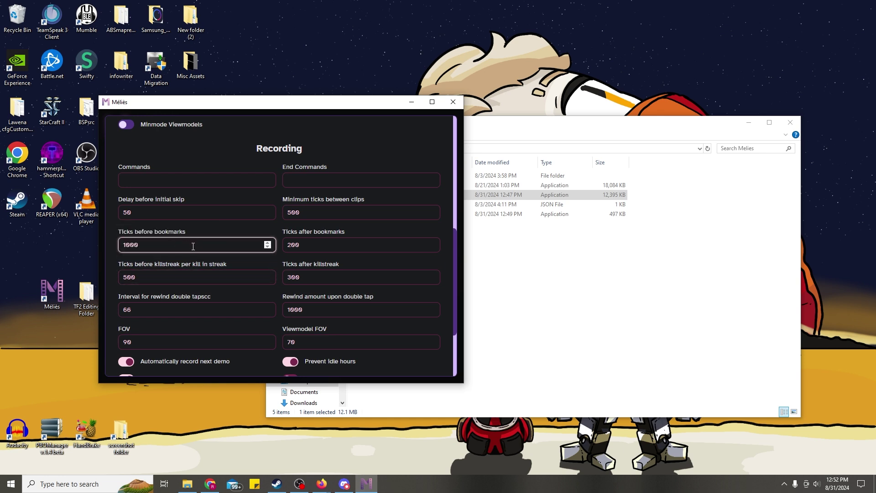
- Save the SparklyFX recording settings from the bottom of the Settings page
{"action": "mouse_move", "coordinate": [126, 234]}
{"action": "scroll", "coordinate": [220, 247], "scroll_direction": "down", "scroll_amount": 3}
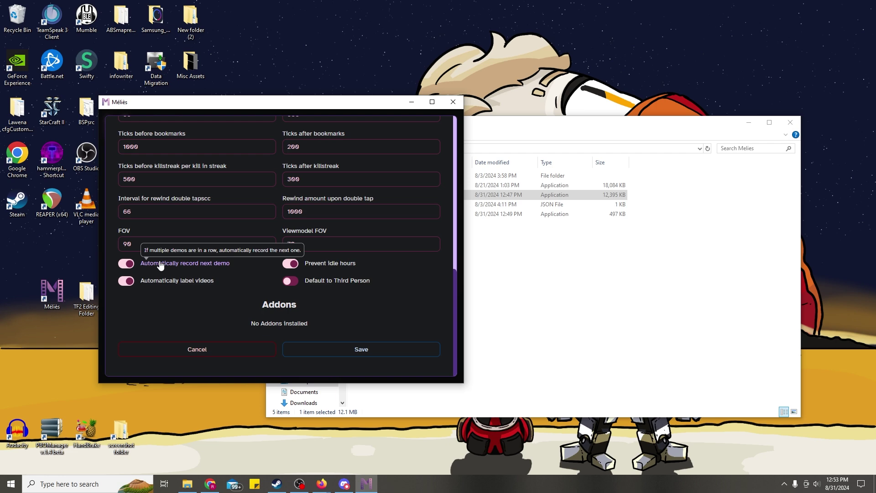
{"action": "left_click", "coordinate": [352, 351]}
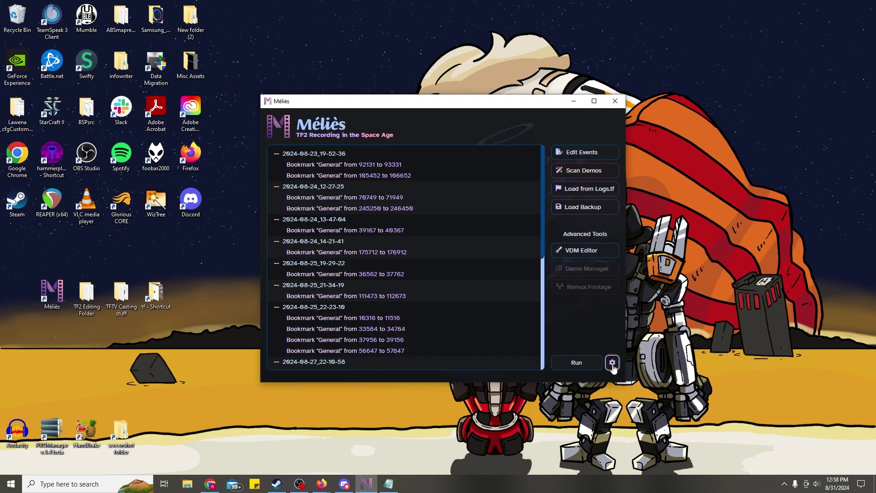
{"action": "left_click", "coordinate": [612, 365]}
{"action": "scroll", "coordinate": [562, 307], "scroll_direction": "down", "scroll_amount": 10}
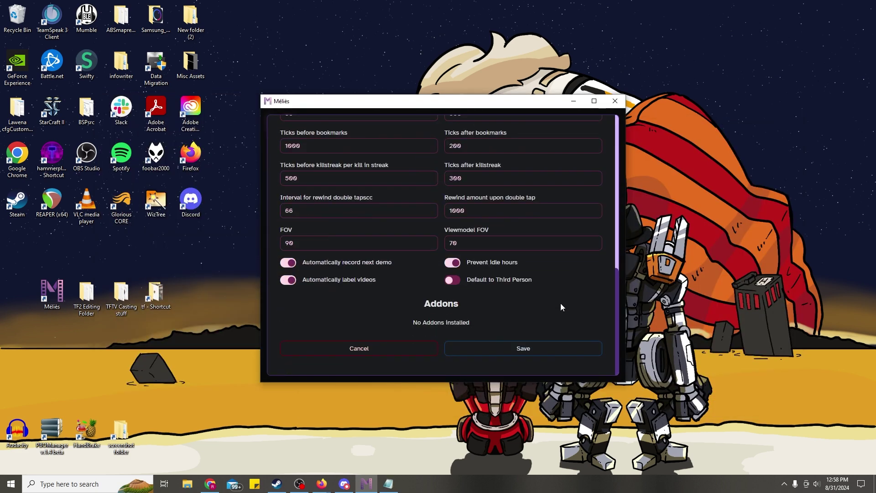
{"action": "left_click", "coordinate": [521, 346]}
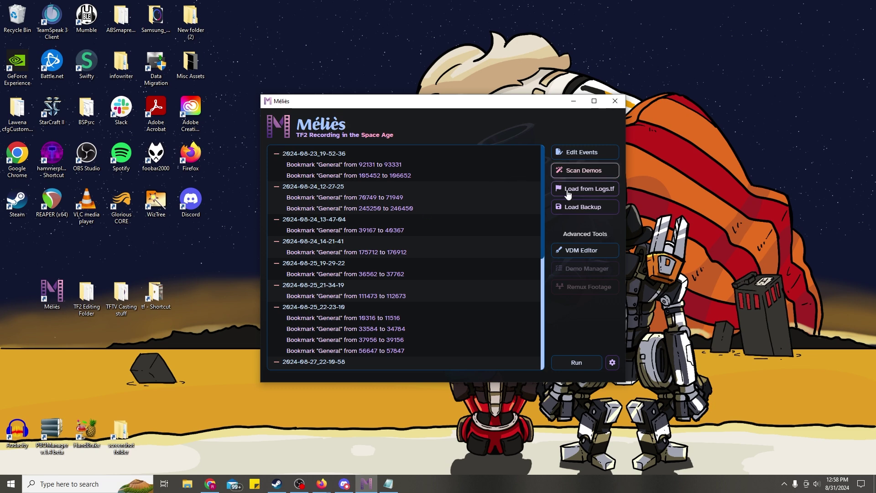
{"action": "scroll", "coordinate": [288, 155], "scroll_direction": "down", "scroll_amount": 2}
{"action": "scroll", "coordinate": [288, 158], "scroll_direction": "up", "scroll_amount": 2}
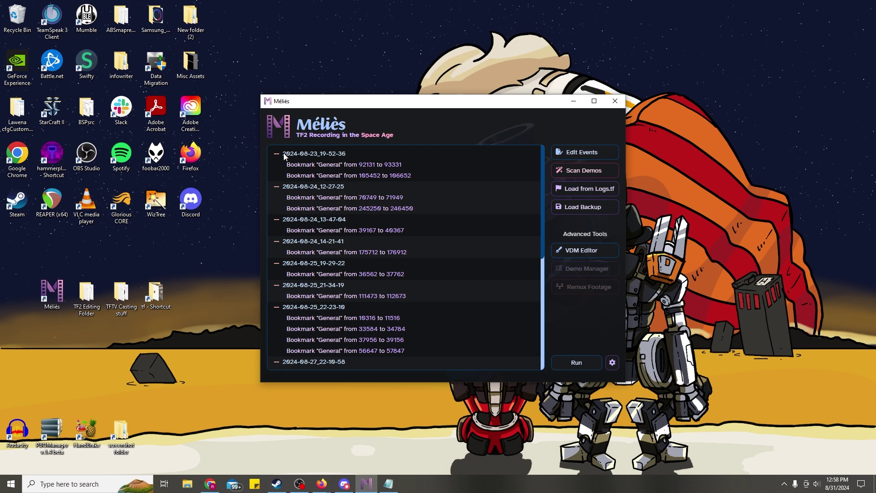
- Generate VDMs from all bookmarks, then review the 16 VDMs / 24 events result and backup location
{"action": "left_click", "coordinate": [574, 367]}
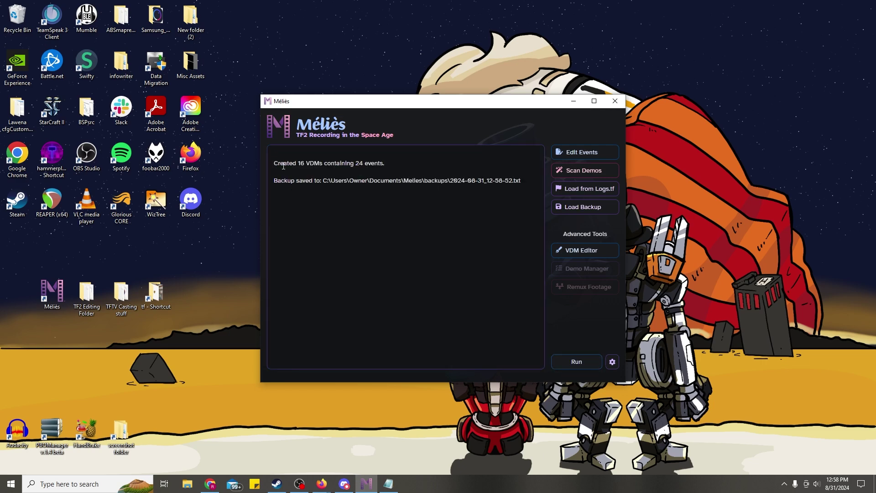
{"action": "left_click_drag", "start_coordinate": [273, 162], "coordinate": [444, 190]}
{"action": "left_click", "coordinate": [272, 162]}
{"action": "left_click_drag", "start_coordinate": [521, 182], "coordinate": [337, 188]}
{"action": "left_click_drag", "start_coordinate": [256, 182], "coordinate": [522, 182]}
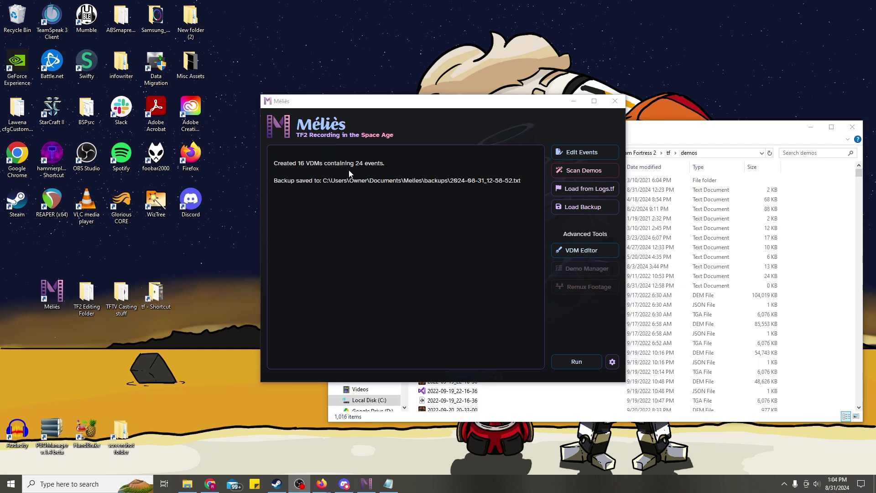
- Check the tf\demos folder path, select demo 2022-09-17_06-03-09, then go up to the tf folder
{"action": "left_click", "coordinate": [687, 138]}
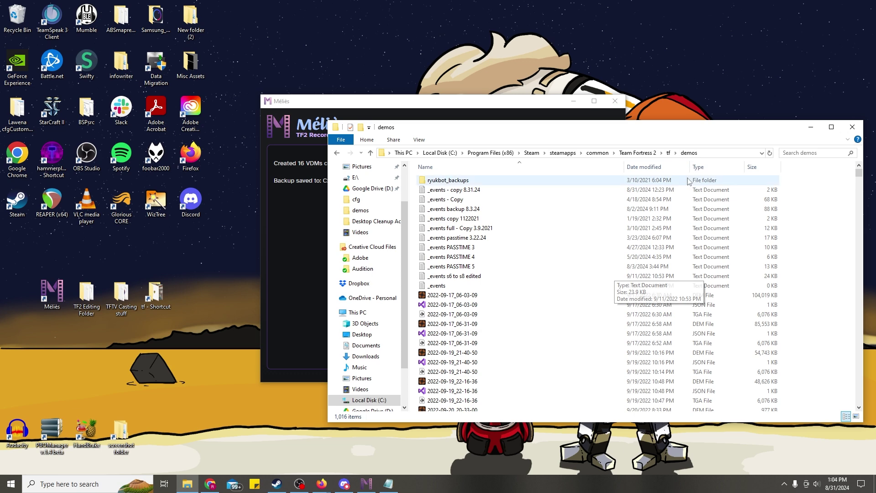
{"action": "left_click", "coordinate": [712, 153]}
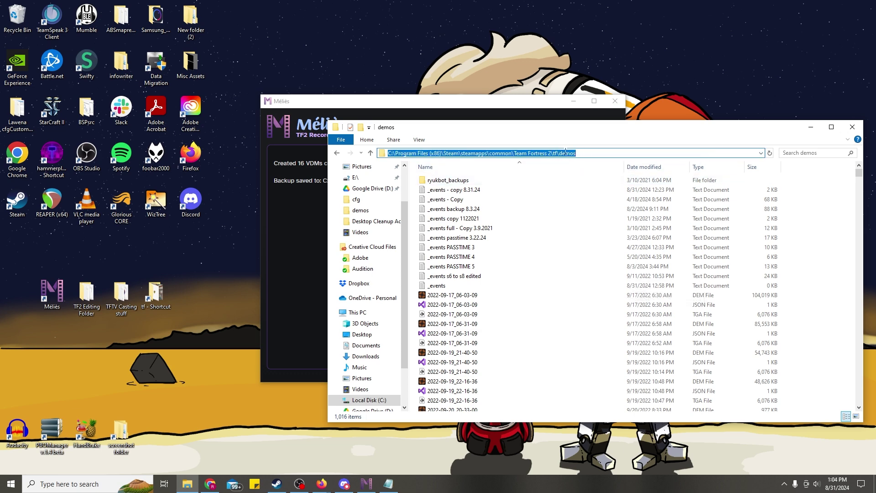
{"action": "left_click", "coordinate": [585, 152]}
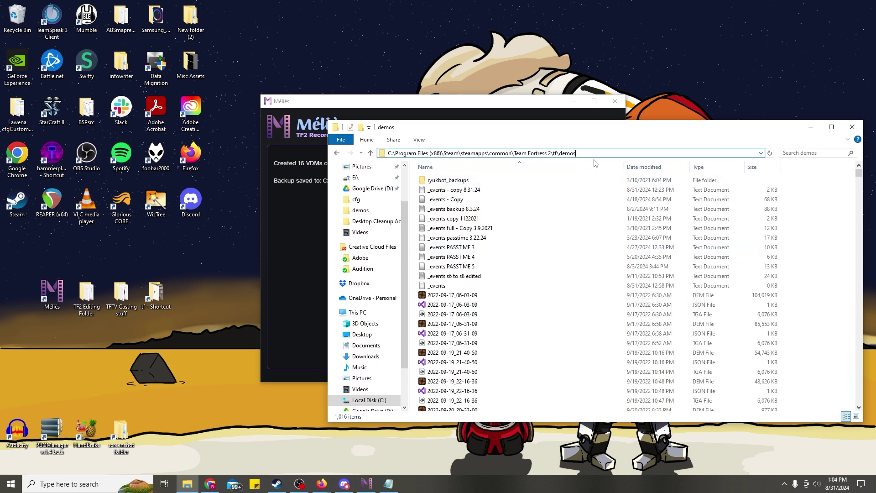
{"action": "left_click_drag", "start_coordinate": [576, 154], "coordinate": [553, 156]}
{"action": "left_click", "coordinate": [582, 153]}
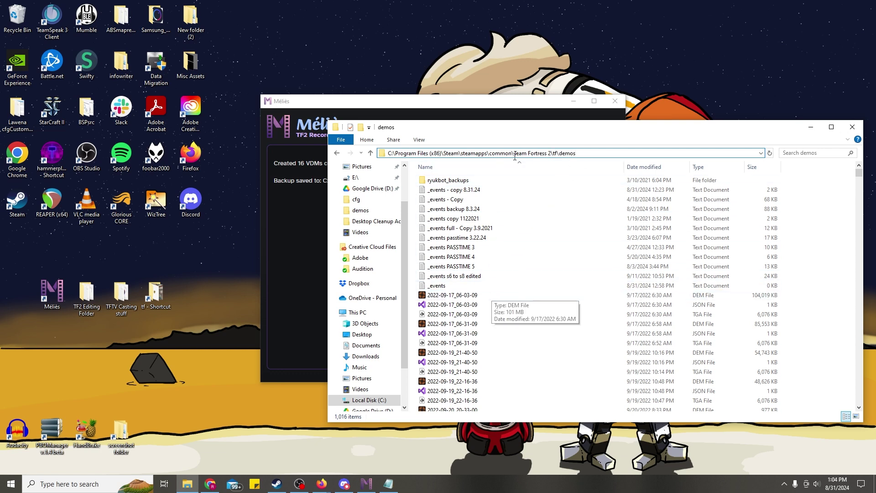
{"action": "left_click", "coordinate": [450, 298]}
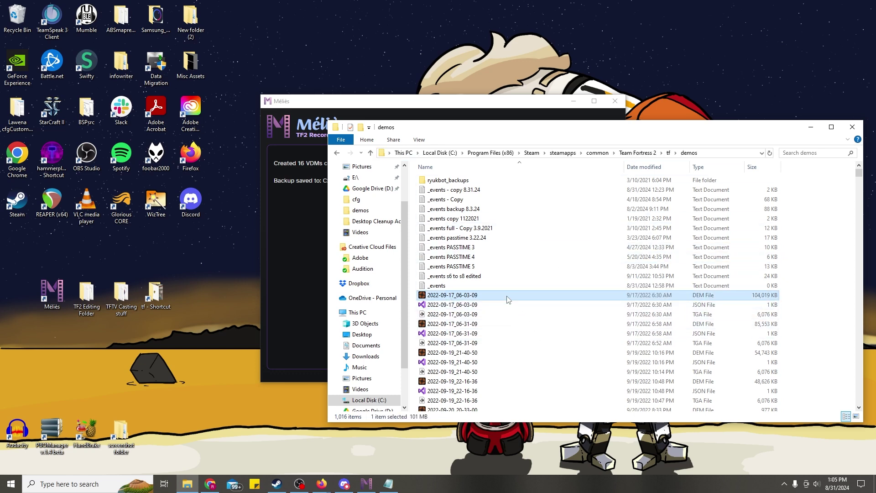
{"action": "left_click", "coordinate": [668, 154]}
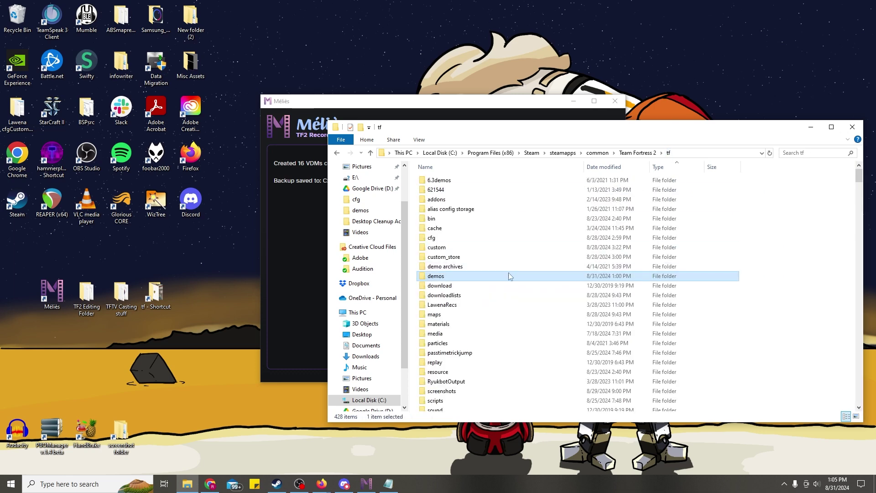
- Sort the tf folder by type and select the 2024-08-29_20-32-06 VDM file
{"action": "left_click", "coordinate": [682, 171]}
{"action": "scroll", "coordinate": [685, 210], "scroll_direction": "down", "scroll_amount": 5}
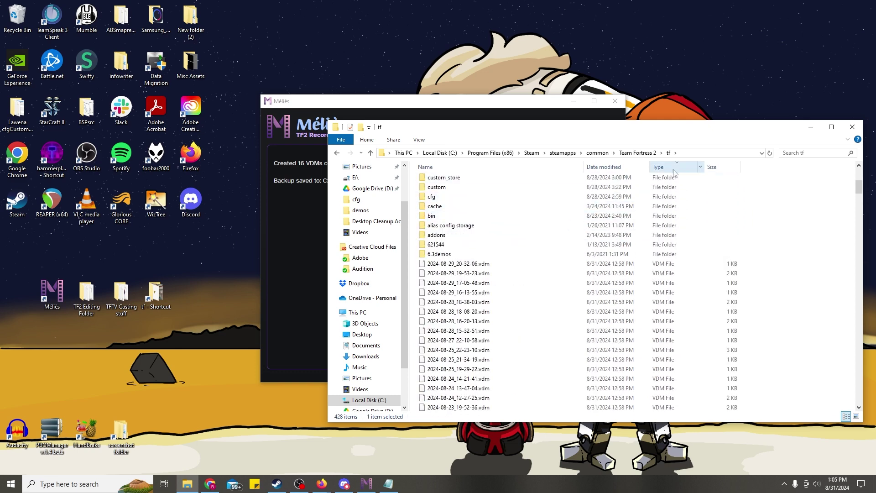
{"action": "left_click", "coordinate": [548, 264]}
- Select the demos from 2024-08-29_20-32-06 through 2024-08-24_13-47-04
{"action": "scroll", "coordinate": [475, 392], "scroll_direction": "down", "scroll_amount": 1}
{"action": "scroll", "coordinate": [489, 371], "scroll_direction": "down", "scroll_amount": 20}
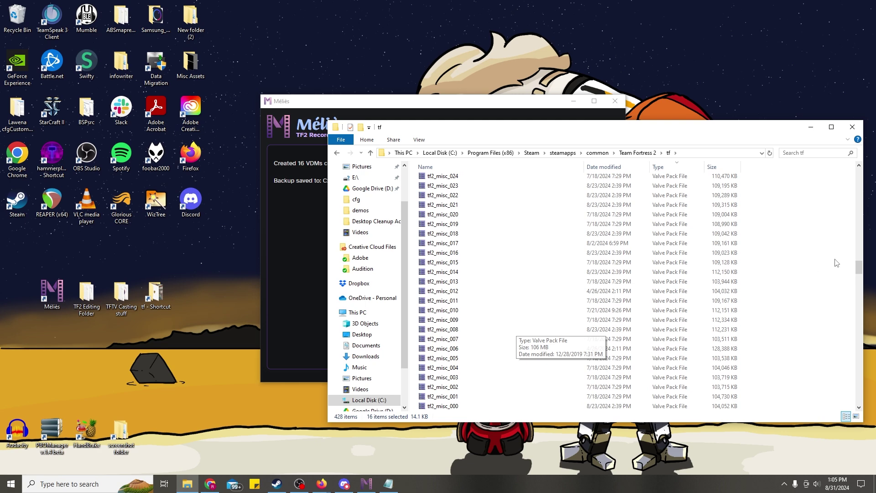
{"action": "left_click_drag", "start_coordinate": [859, 258], "coordinate": [857, 293]}
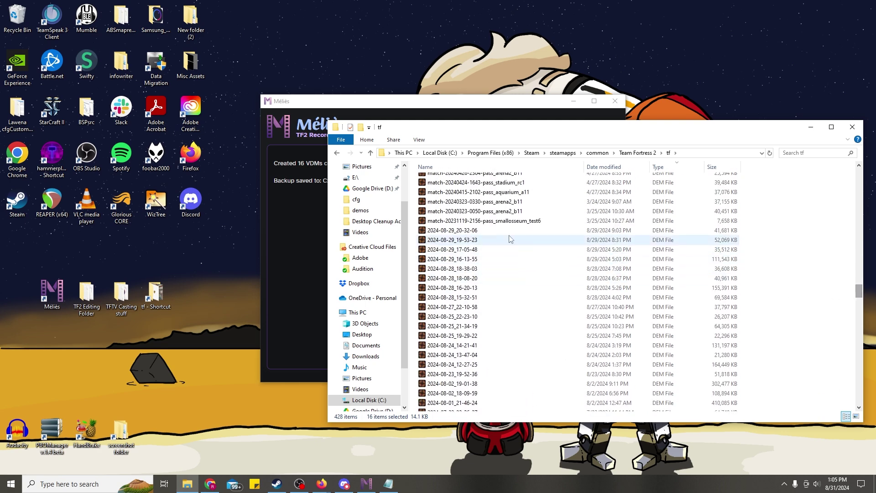
{"action": "left_click", "coordinate": [479, 230]}
{"action": "scroll", "coordinate": [481, 282], "scroll_direction": "down", "scroll_amount": 3}
{"action": "left_click", "coordinate": [481, 272], "text": "shift"}
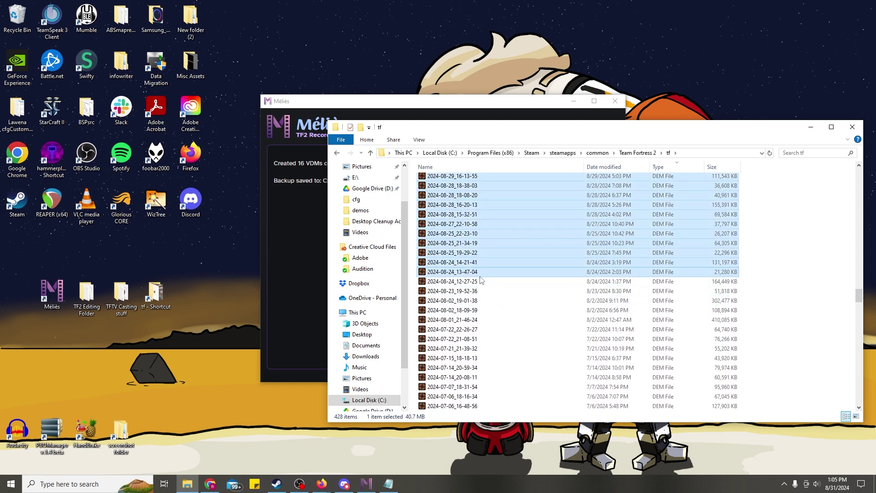
{"action": "scroll", "coordinate": [483, 297], "scroll_direction": "down", "scroll_amount": 1}
{"action": "scroll", "coordinate": [481, 294], "scroll_direction": "up", "scroll_amount": 6}
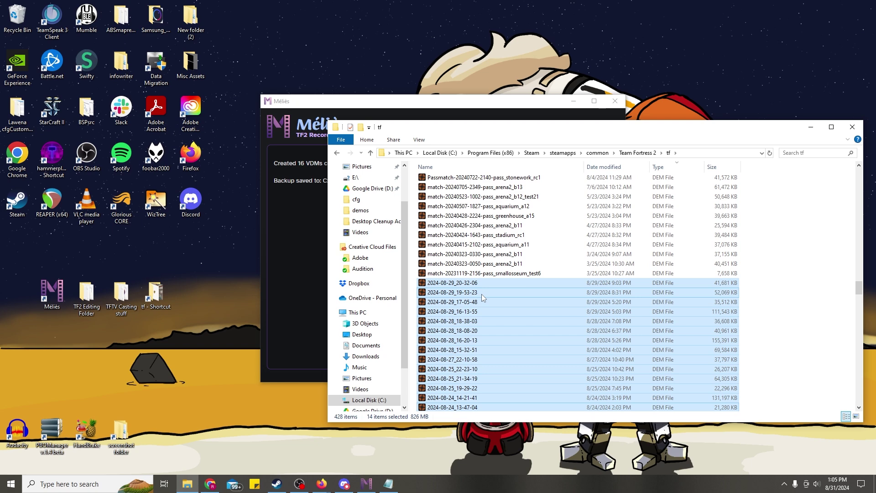
{"action": "scroll", "coordinate": [481, 294], "scroll_direction": "up", "scroll_amount": 1}
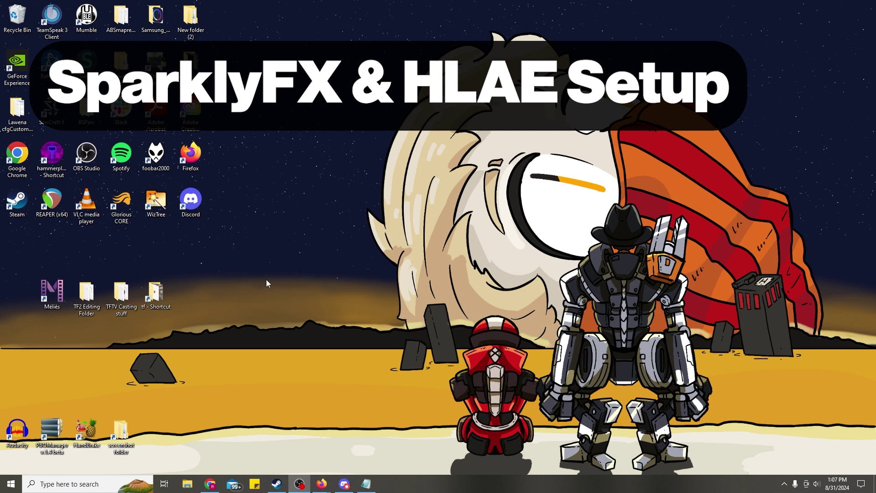
- Navigate TF2 Editing Folder to hlae_2_171_1, peeking into sparkly-fx, and launch HLAE.exe
{"action": "double_click", "coordinate": [86, 293]}
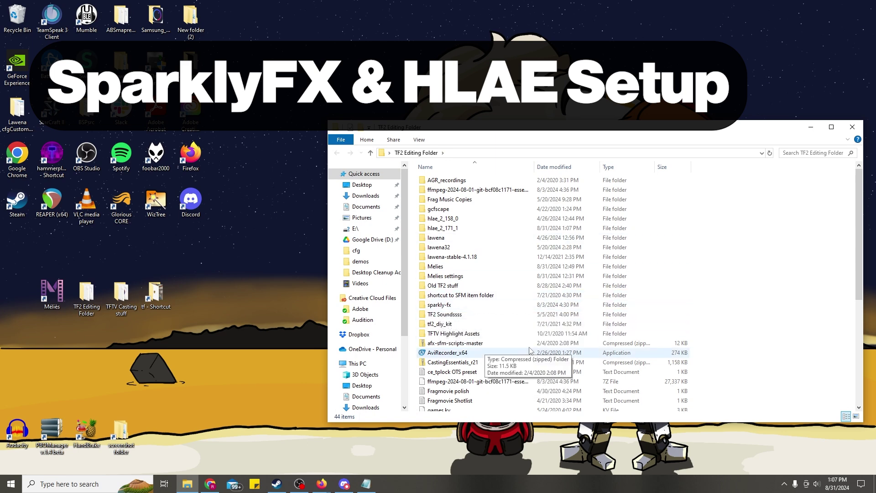
{"action": "double_click", "coordinate": [455, 307]}
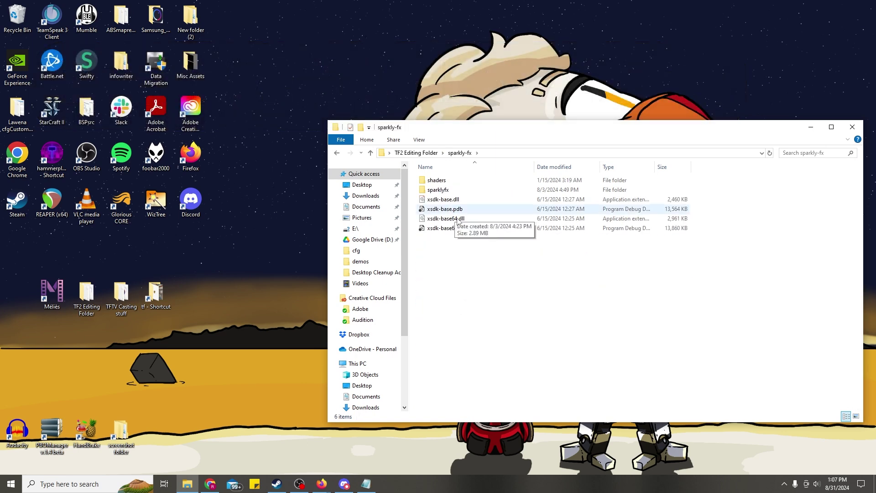
{"action": "left_click", "coordinate": [424, 154]}
{"action": "double_click", "coordinate": [464, 229]}
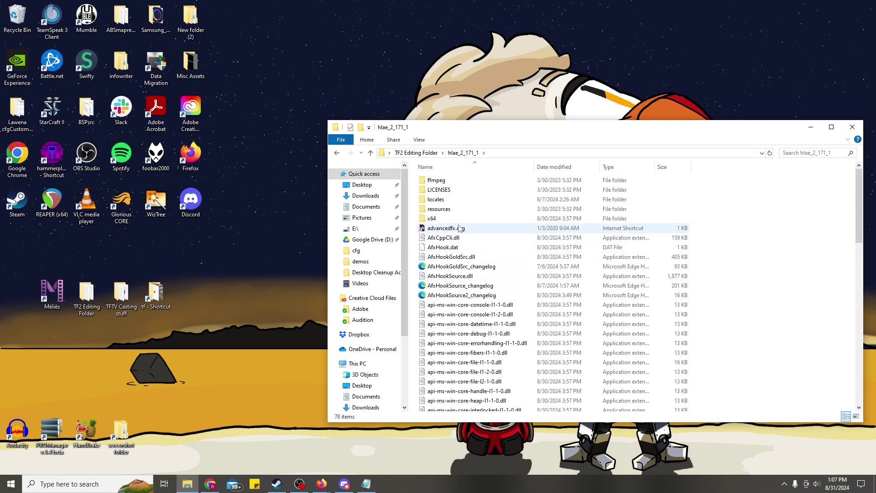
{"action": "scroll", "coordinate": [462, 233], "scroll_direction": "down", "scroll_amount": 15}
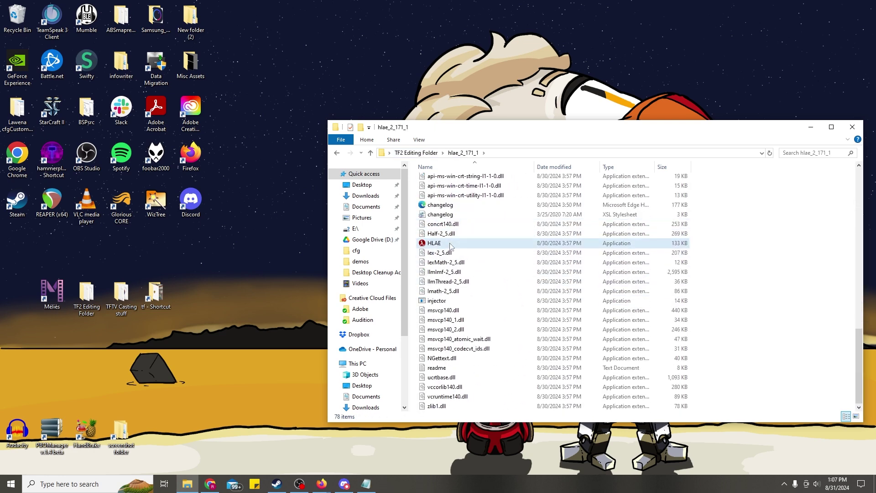
{"action": "double_click", "coordinate": [450, 245]}
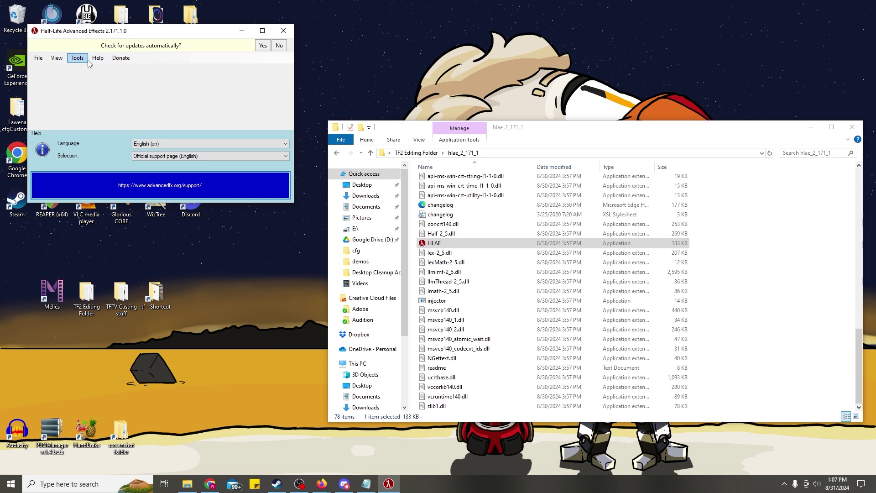
- Open HLAE's Custom Loader from Tools > Developer and review the game's launch options
{"action": "left_click", "coordinate": [78, 57]}
{"action": "mouse_move", "coordinate": [97, 101]}
{"action": "left_click", "coordinate": [178, 101]}
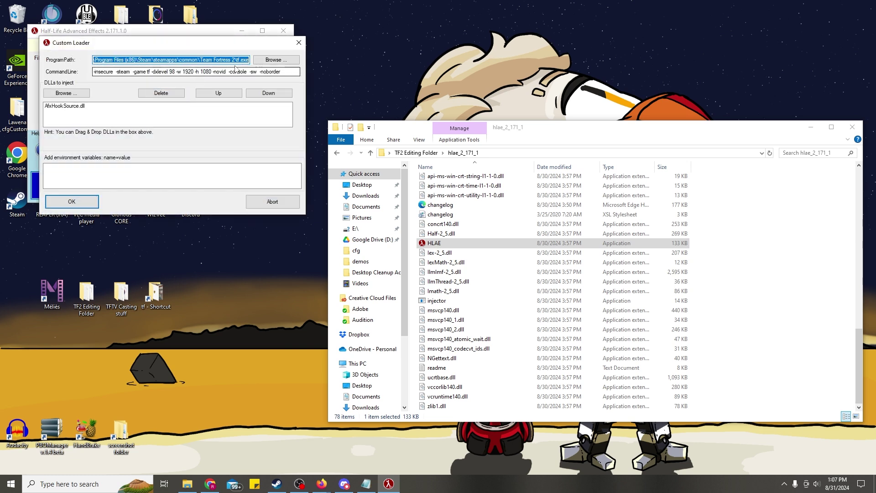
{"action": "left_click", "coordinate": [167, 71]}
{"action": "left_click_drag", "start_coordinate": [286, 72], "coordinate": [64, 74]}
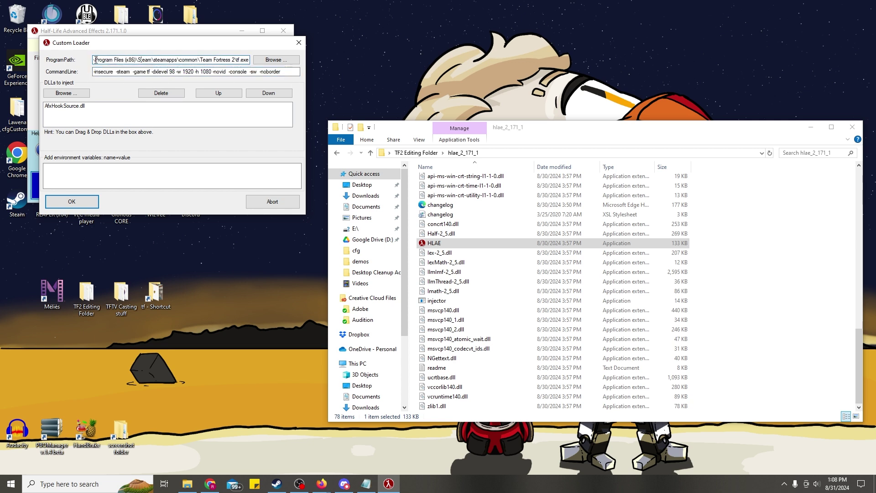
{"action": "left_click", "coordinate": [287, 72]}
{"action": "left_click_drag", "start_coordinate": [288, 72], "coordinate": [92, 74]}
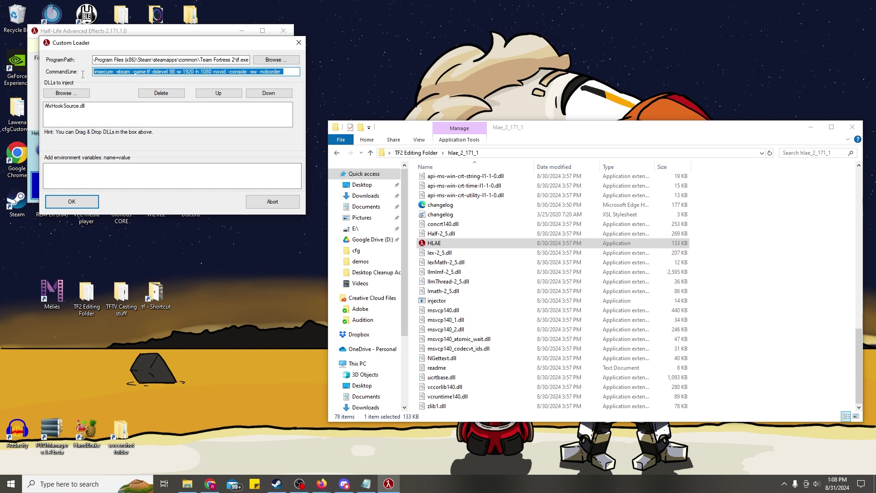
- Inspect the program path and launch options, including dxlevel 98 and 1920x1080 resolution
{"action": "triple_click", "coordinate": [107, 60]}
{"action": "key", "text": "BackSpace"}
{"action": "key", "text": "ctrl+z"}
{"action": "left_click", "coordinate": [264, 71]}
{"action": "left_click_drag", "start_coordinate": [264, 71], "coordinate": [72, 73]}
{"action": "left_click", "coordinate": [169, 72]}
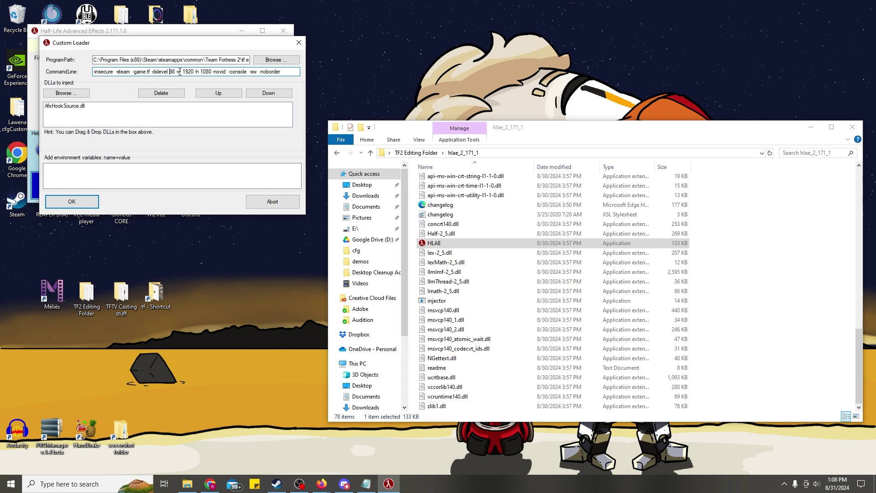
{"action": "mouse_move", "coordinate": [183, 72]}
{"action": "left_mouse_down"}
{"action": "mouse_move", "coordinate": [210, 74]}
{"action": "mouse_move", "coordinate": [176, 71]}
{"action": "left_mouse_up"}
{"action": "left_click", "coordinate": [214, 72]}
- Remove AfxHookSource.dll from the DLLs to inject and browse for a replacement DLL
{"action": "left_click", "coordinate": [113, 106]}
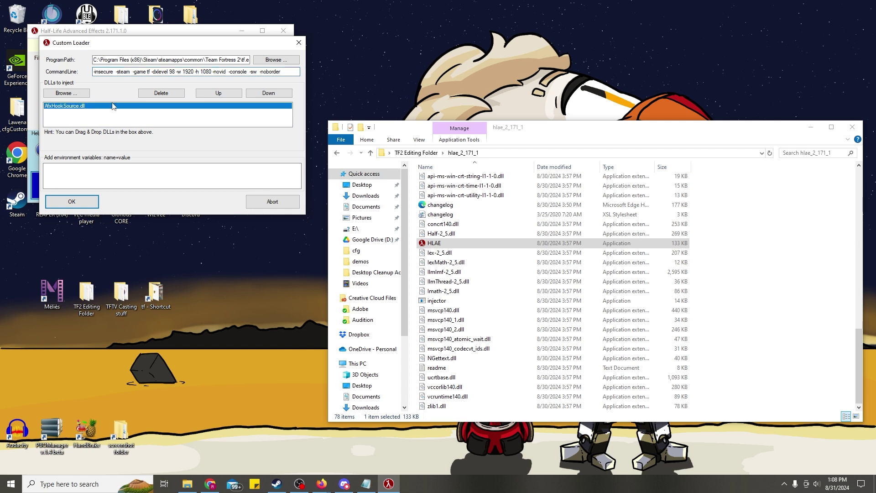
{"action": "left_click", "coordinate": [161, 93]}
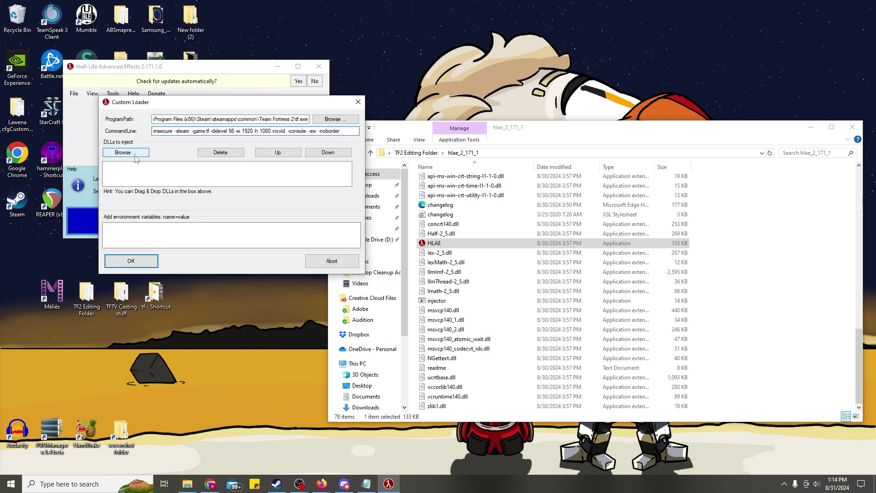
{"action": "left_click", "coordinate": [136, 157]}
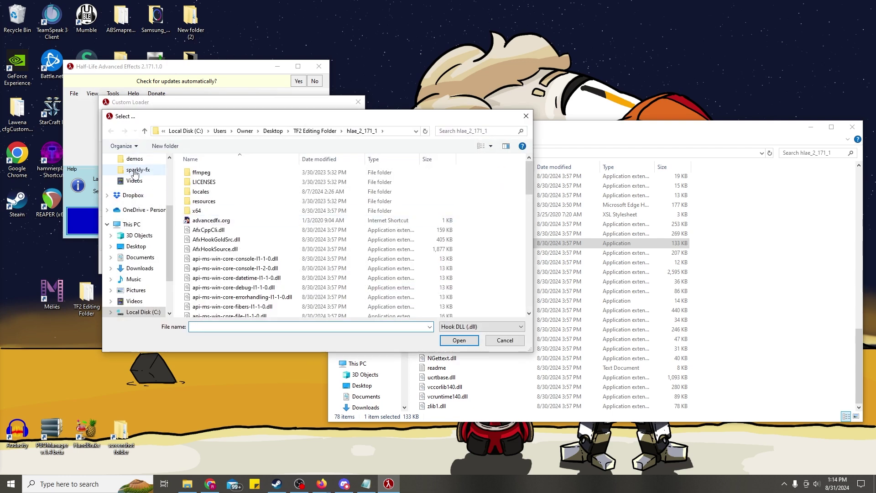
- Choose xsdk-base.dll from TF2 Editing Folder > sparkly-fx and confirm the loader to launch TF2
{"action": "scroll", "coordinate": [135, 173], "scroll_direction": "up", "scroll_amount": 2}
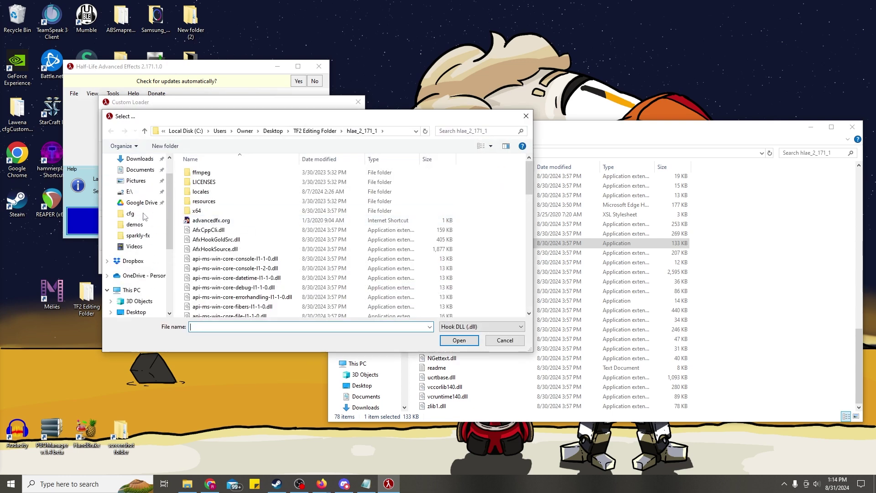
{"action": "left_click", "coordinate": [315, 131]}
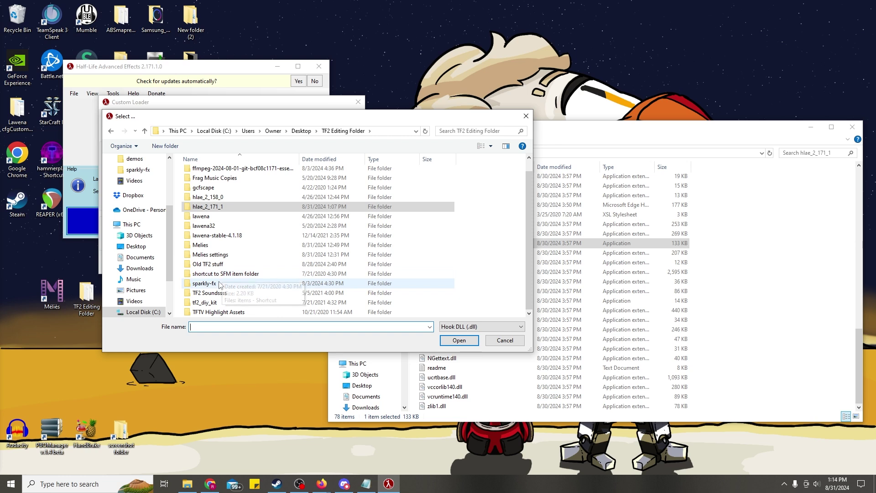
{"action": "double_click", "coordinate": [203, 284]}
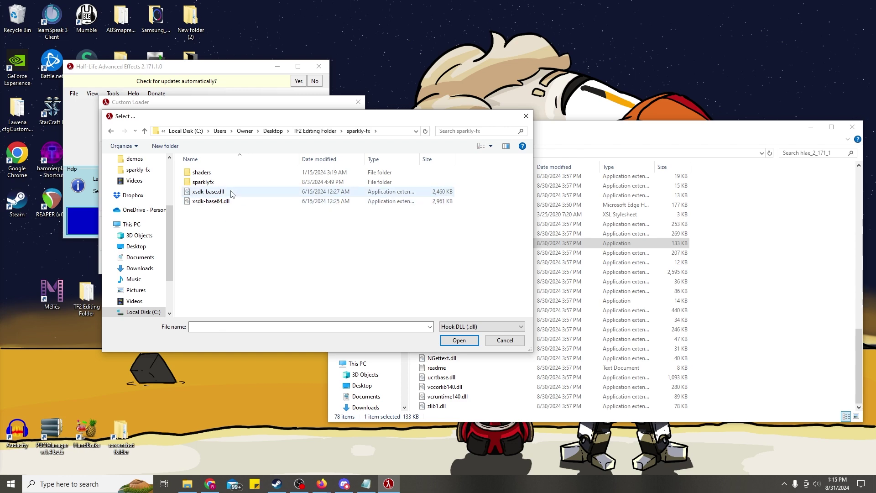
{"action": "double_click", "coordinate": [208, 191]}
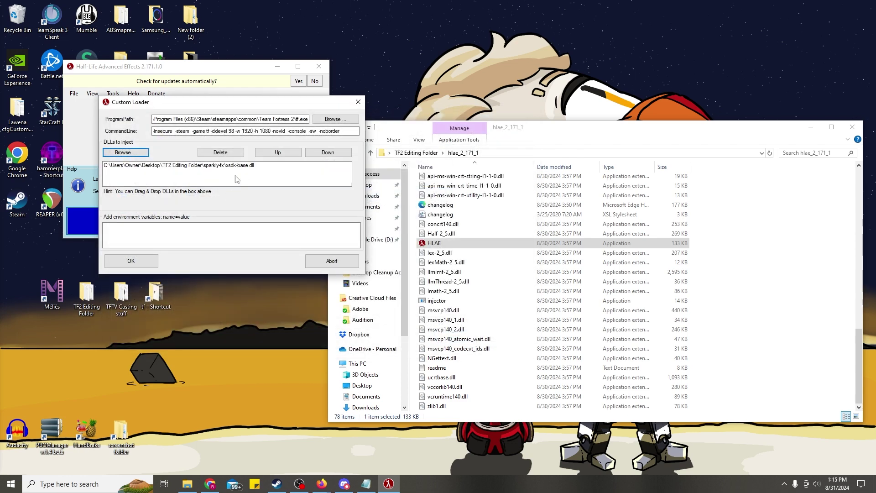
{"action": "left_click", "coordinate": [120, 261]}
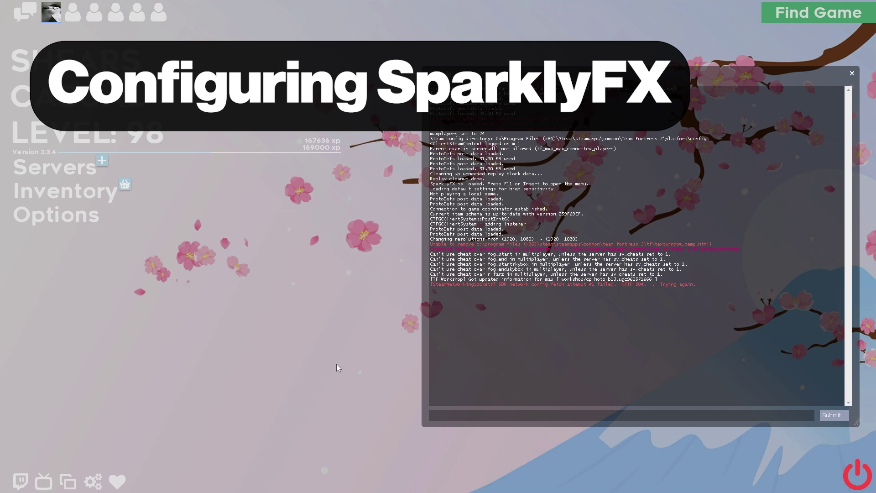
- Once TF2 reaches its main menu, open the Sparkly FX menu with F11
{"action": "key", "text": "F11"}
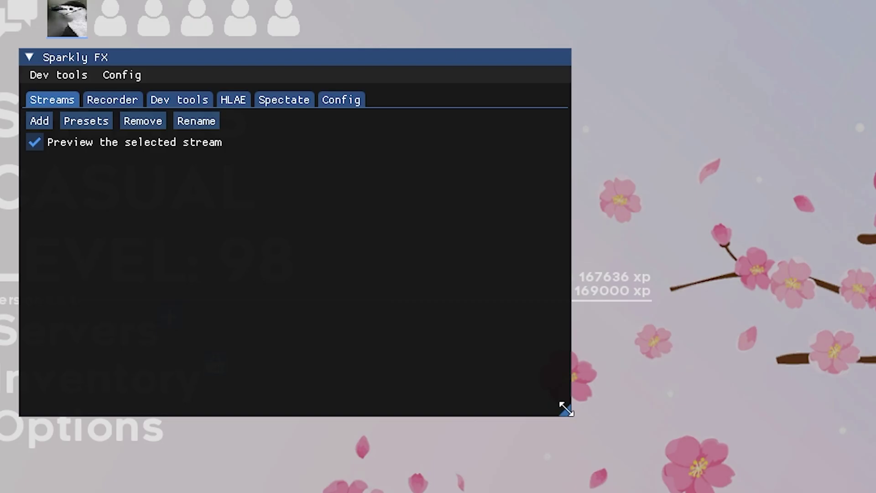
- Widen the Sparkly FX window and set the recorder output folder to TF2 2024 Demo Tutorial
{"action": "left_click_drag", "start_coordinate": [566, 409], "coordinate": [815, 422]}
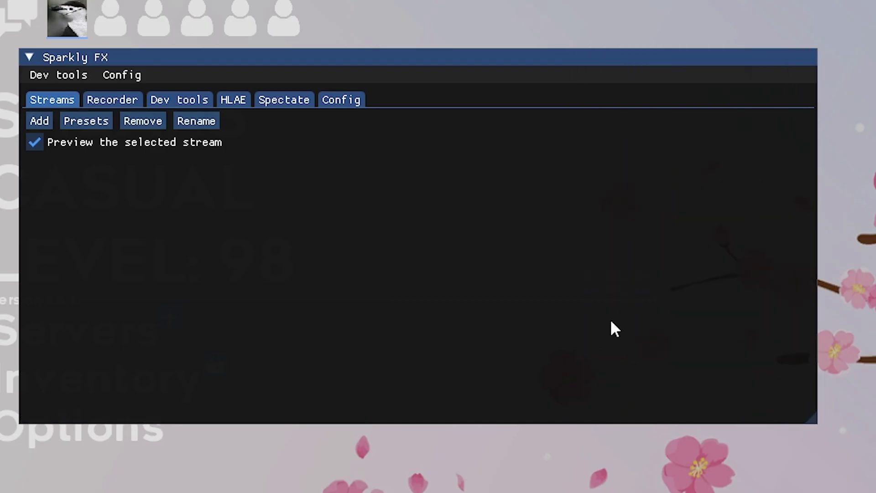
{"action": "left_click", "coordinate": [111, 102]}
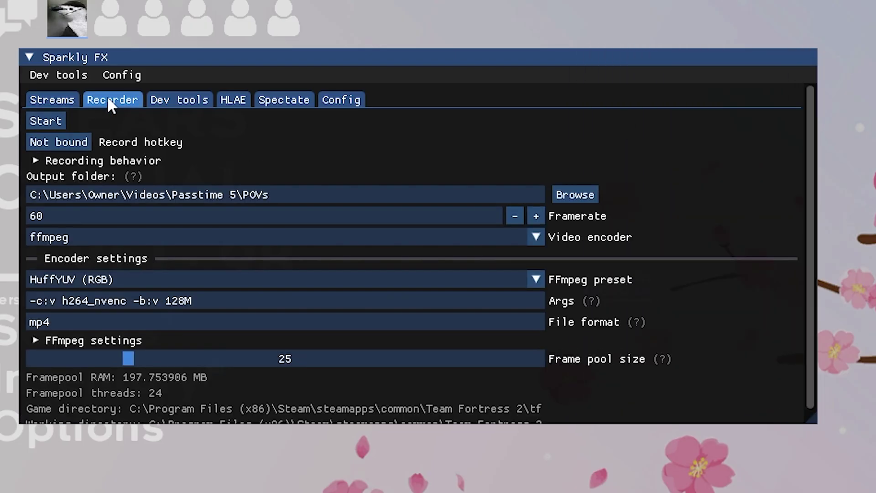
{"action": "left_click", "coordinate": [38, 98]}
{"action": "left_click", "coordinate": [94, 98]}
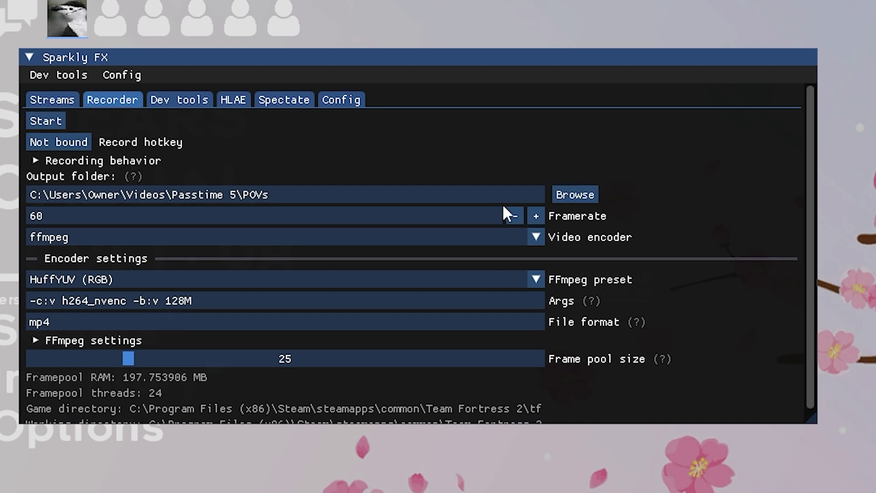
{"action": "left_click", "coordinate": [574, 194]}
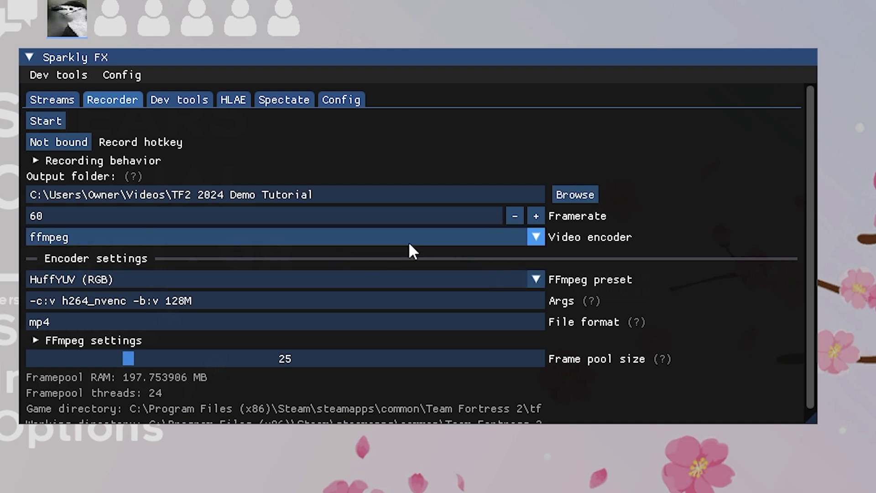
- Keep ffmpeg as the video encoder and use the H.264 HD (YUV) FFmpeg preset
{"action": "left_click", "coordinate": [435, 238]}
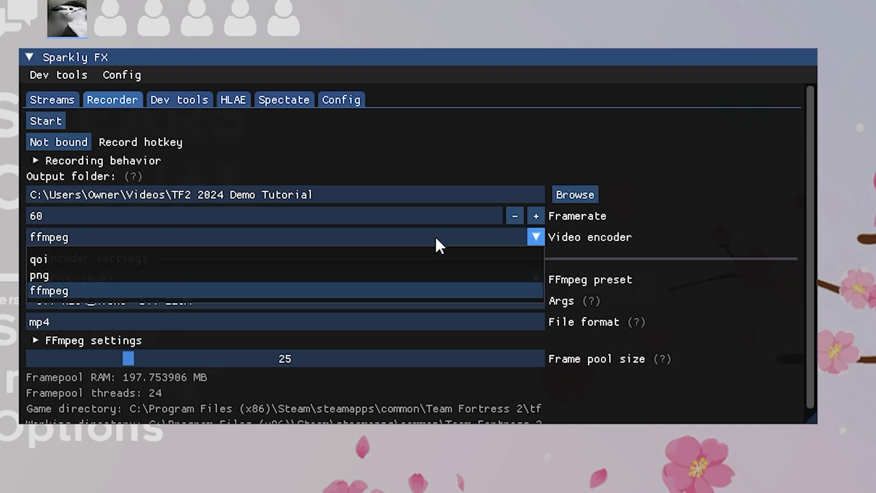
{"action": "left_click", "coordinate": [436, 238]}
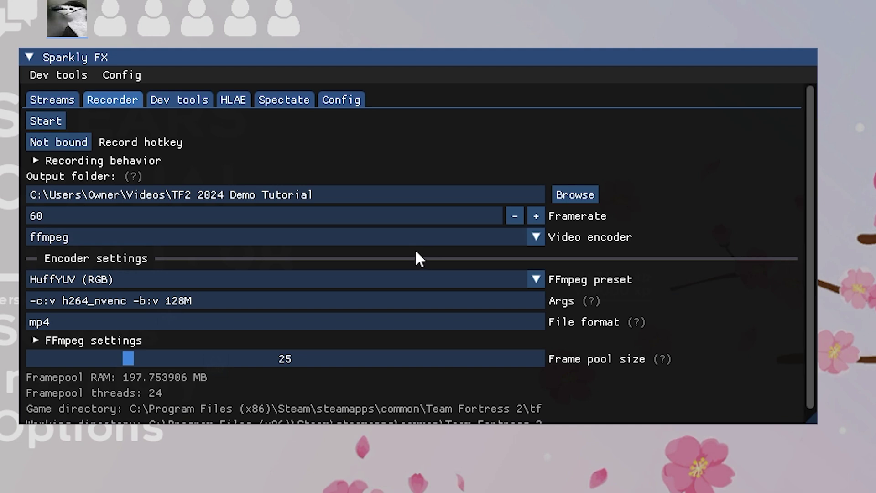
{"action": "left_click", "coordinate": [194, 278]}
{"action": "left_click", "coordinate": [372, 318]}
{"action": "scroll", "coordinate": [372, 317], "scroll_direction": "down", "scroll_amount": 1}
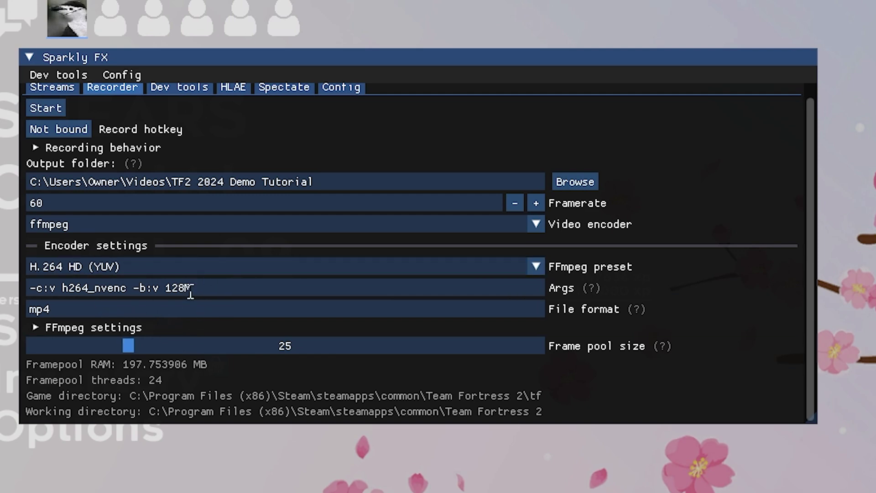
{"action": "left_click", "coordinate": [212, 267]}
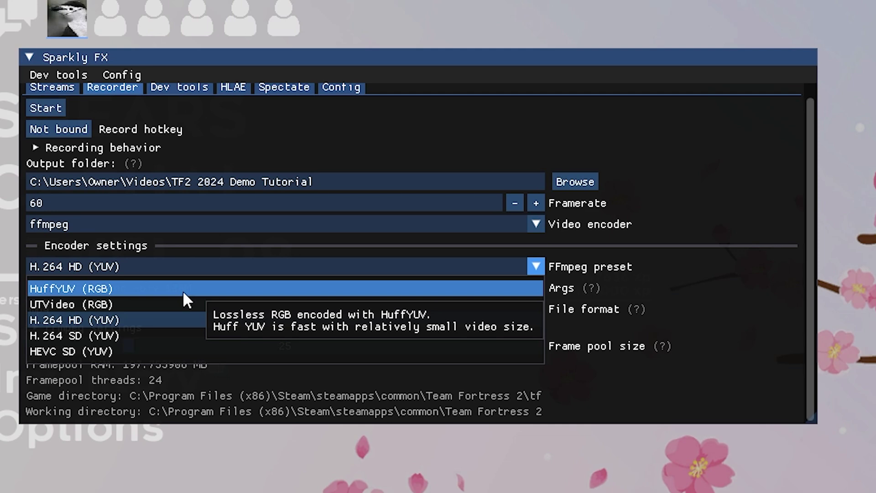
{"action": "left_click", "coordinate": [162, 319]}
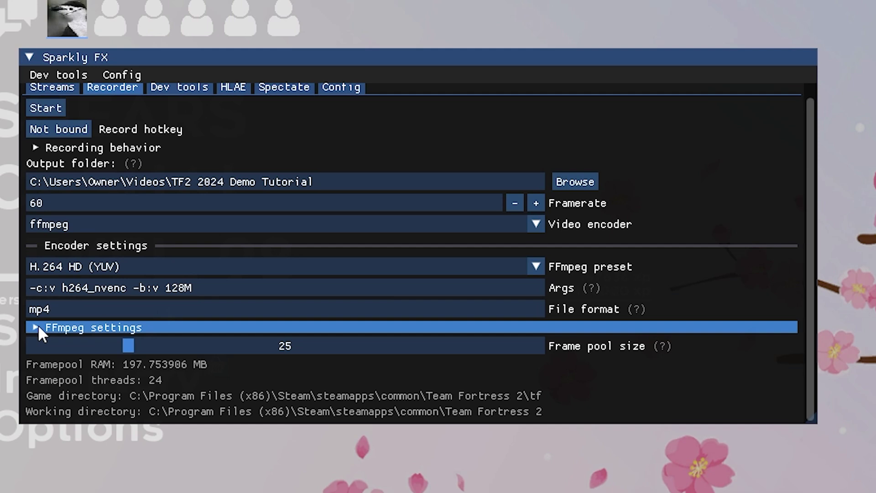
- Review the Dev tools and HLAE tabs, then expand Recording behavior on the Recorder tab
{"action": "left_click", "coordinate": [179, 87]}
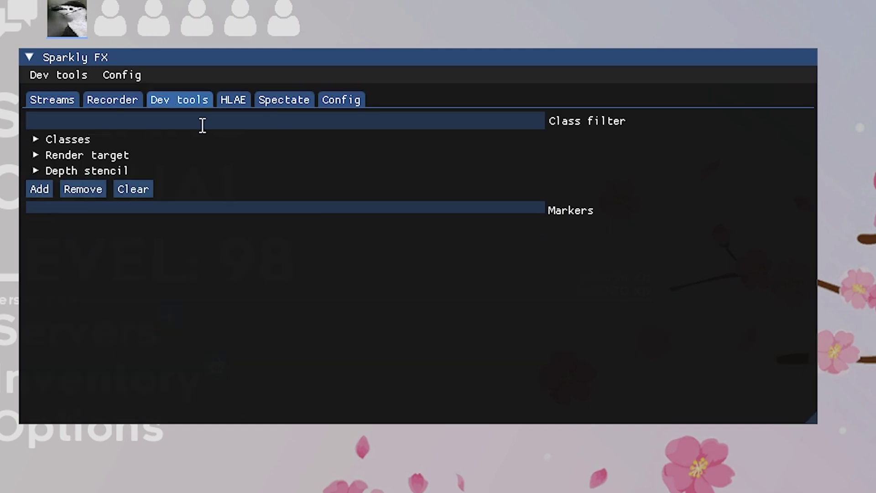
{"action": "left_click", "coordinate": [226, 107]}
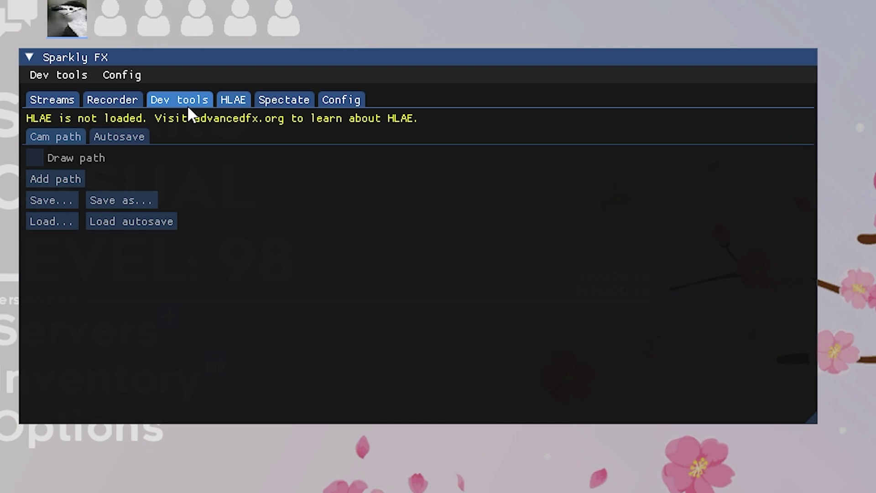
{"action": "left_click", "coordinate": [132, 99]}
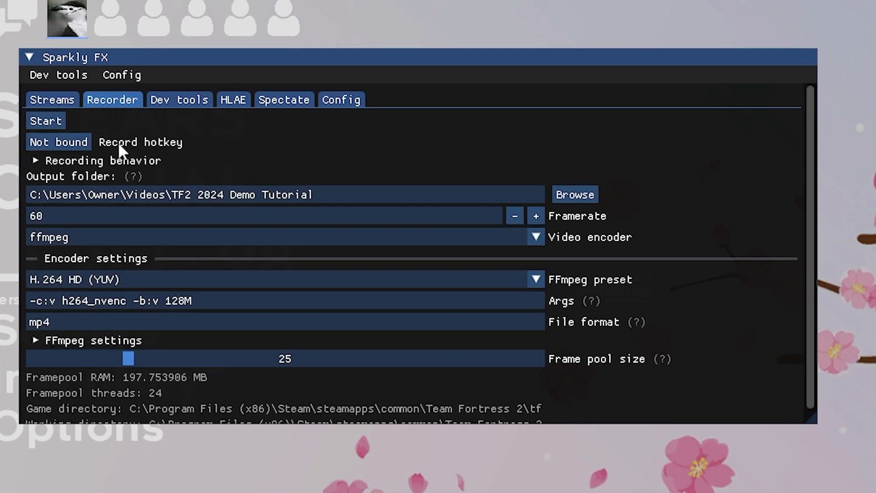
{"action": "left_click", "coordinate": [30, 158]}
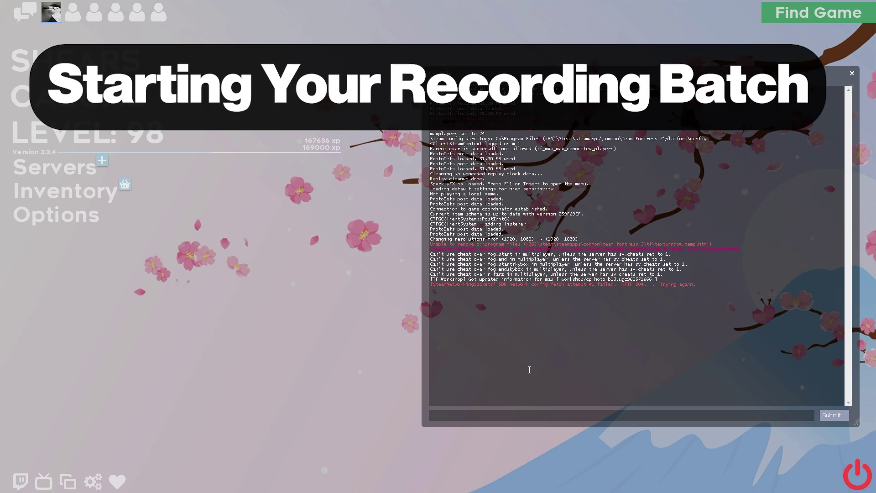
- Enable the developer console under Keyboard > Advanced options and reopen the console
{"action": "key", "text": "grave"}
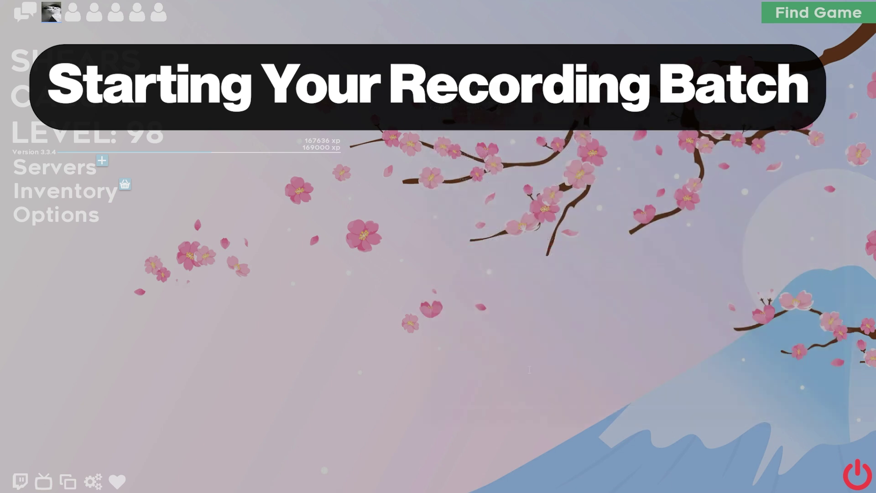
{"action": "left_click", "coordinate": [82, 217]}
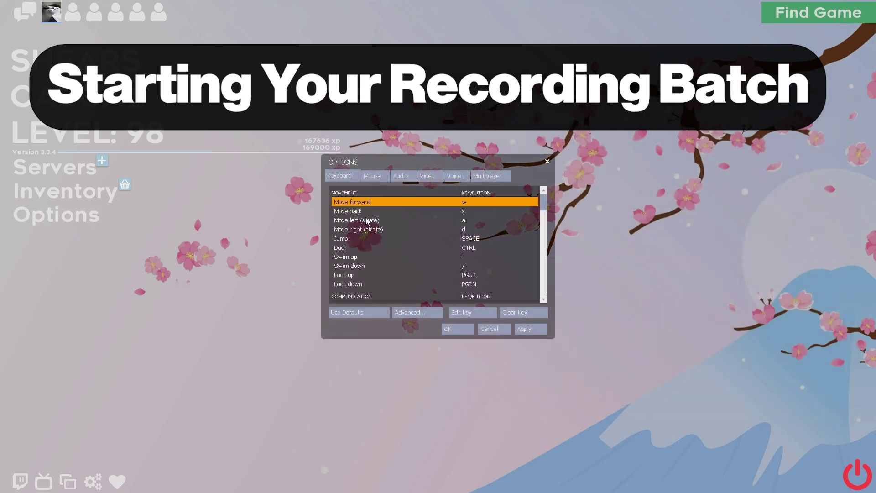
{"action": "left_click", "coordinate": [435, 309]}
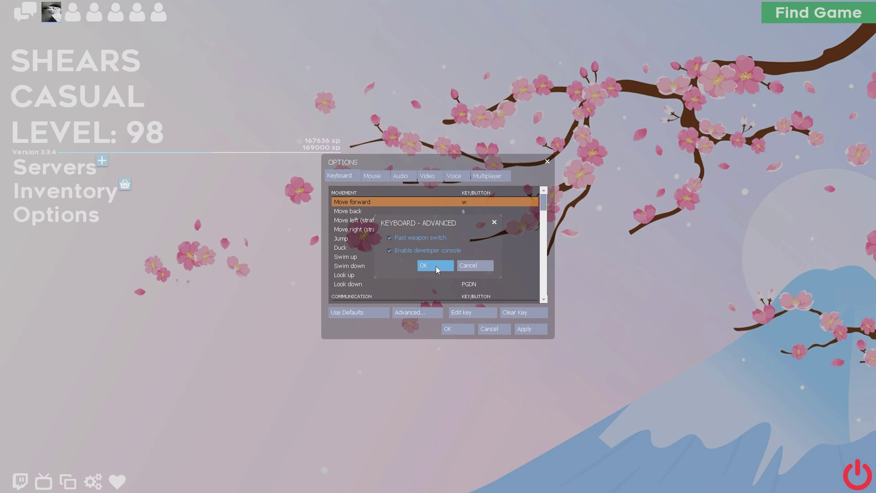
{"action": "left_click", "coordinate": [436, 266]}
{"action": "left_click", "coordinate": [448, 329]}
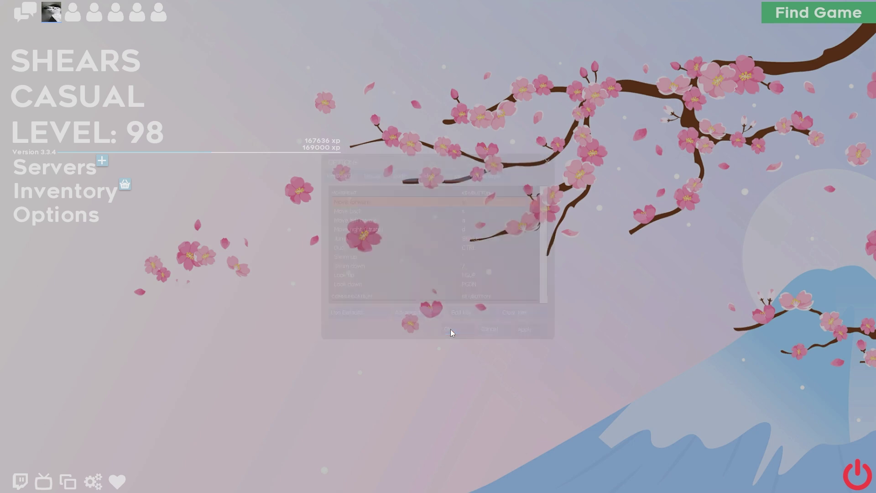
{"action": "key", "text": "grave"}
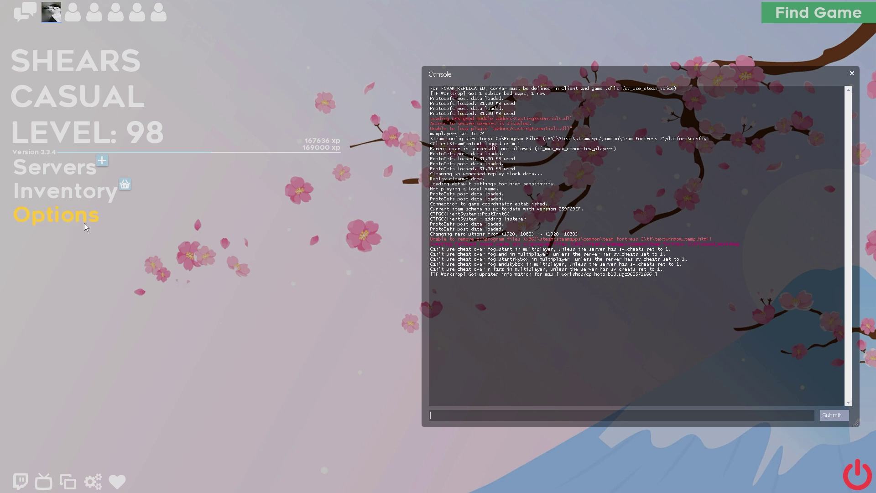
- Check the advanced video settings at 1920 x 1080 widescreen, then close Options
{"action": "left_click", "coordinate": [68, 218]}
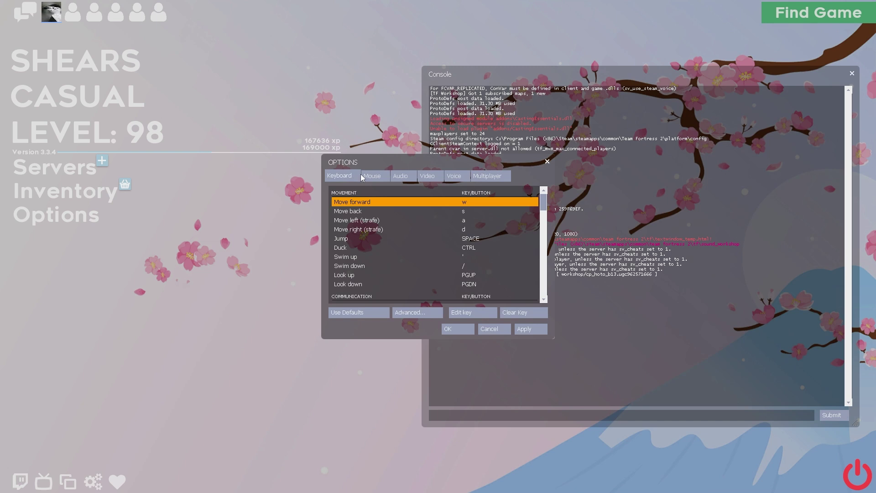
{"action": "left_click", "coordinate": [427, 176]}
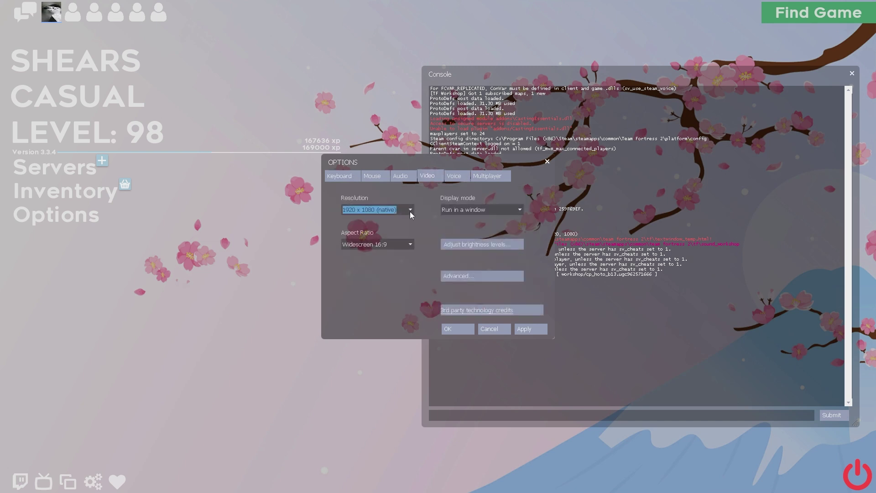
{"action": "left_click", "coordinate": [466, 281]}
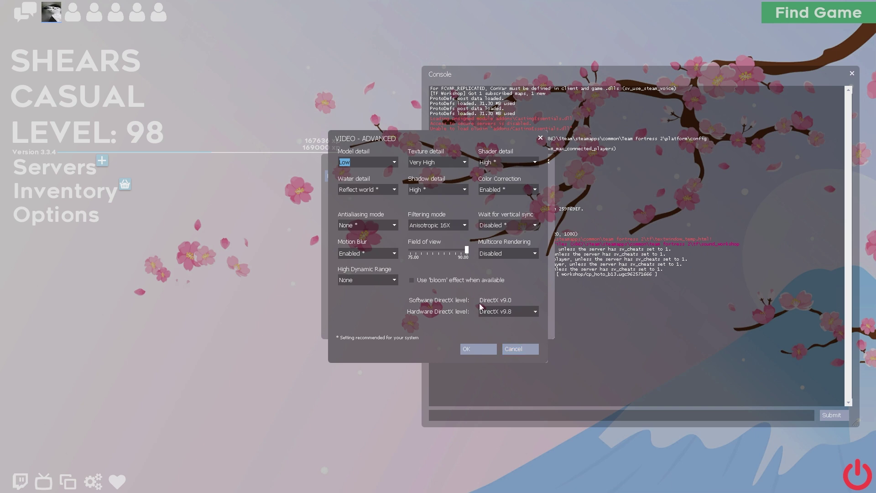
{"action": "left_click", "coordinate": [512, 350]}
{"action": "left_click", "coordinate": [457, 331]}
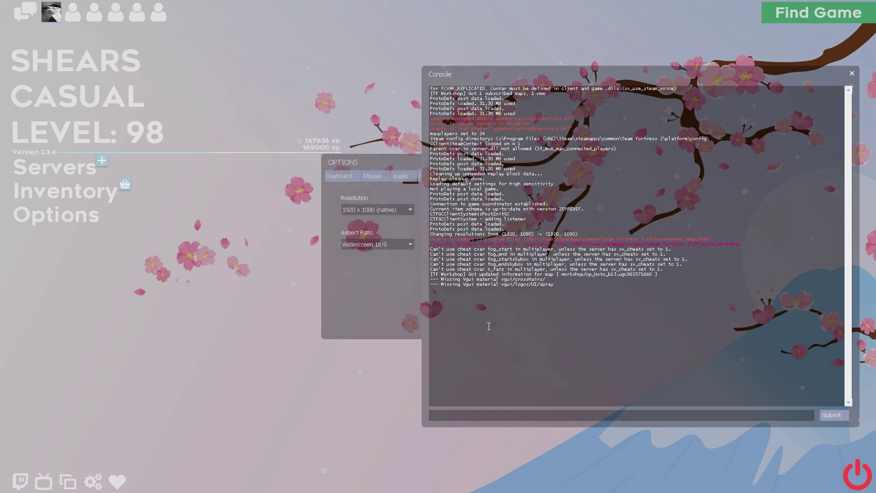
- Enter and then erase 'exec config_default' in the console, and reopen the game Options window
{"action": "type", "text": "exec "}
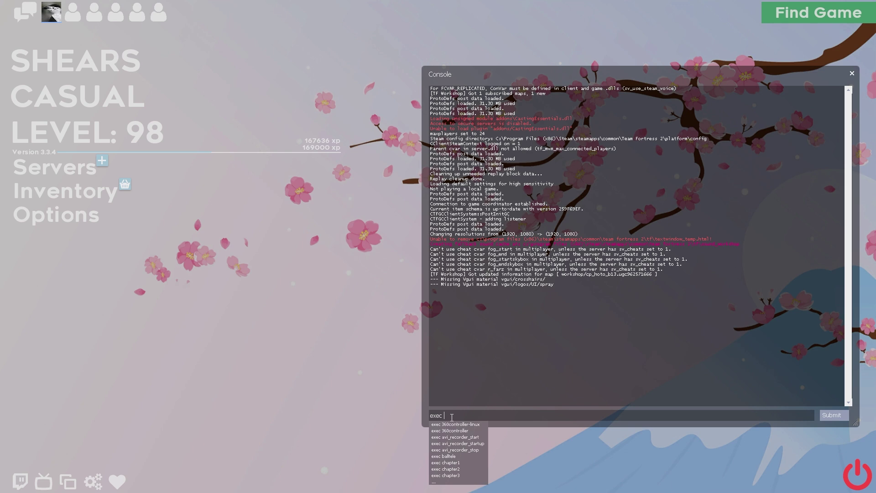
{"action": "type", "text": "config_default"}
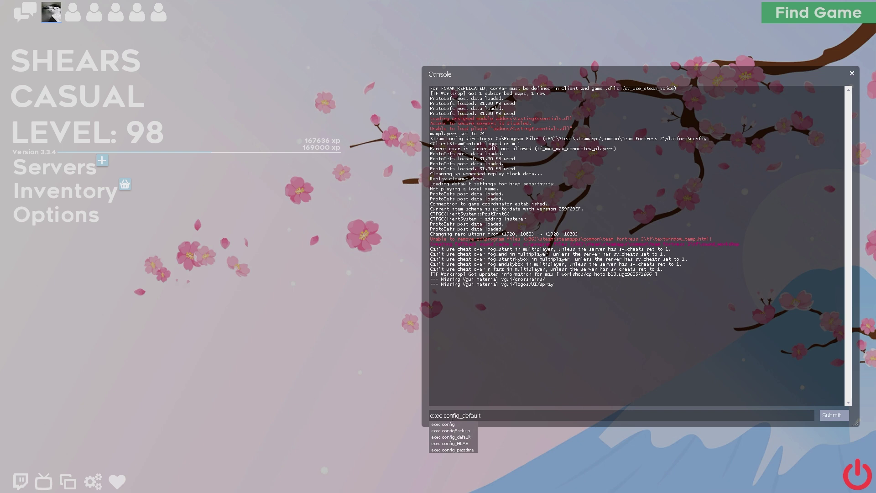
{"action": "key", "text": "BackSpace"}
{"action": "key", "text": "BackSpace"}
{"action": "key", "text": "BackSpace"}
{"action": "key", "text": "BackSpace"}
{"action": "key", "text": "BackSpace"}
{"action": "key", "text": "BackSpace"}
{"action": "key", "text": "BackSpace"}
{"action": "key", "text": "BackSpace"}
{"action": "key", "text": "BackSpace"}
{"action": "key", "text": "BackSpace"}
{"action": "key", "text": "BackSpace"}
{"action": "key", "text": "BackSpace"}
{"action": "key", "text": "BackSpace"}
{"action": "key", "text": "BackSpace"}
{"action": "key", "text": "BackSpace"}
{"action": "key", "text": "BackSpace"}
{"action": "key", "text": "BackSpace"}
{"action": "key", "text": "BackSpace"}
{"action": "key", "text": "BackSpace"}
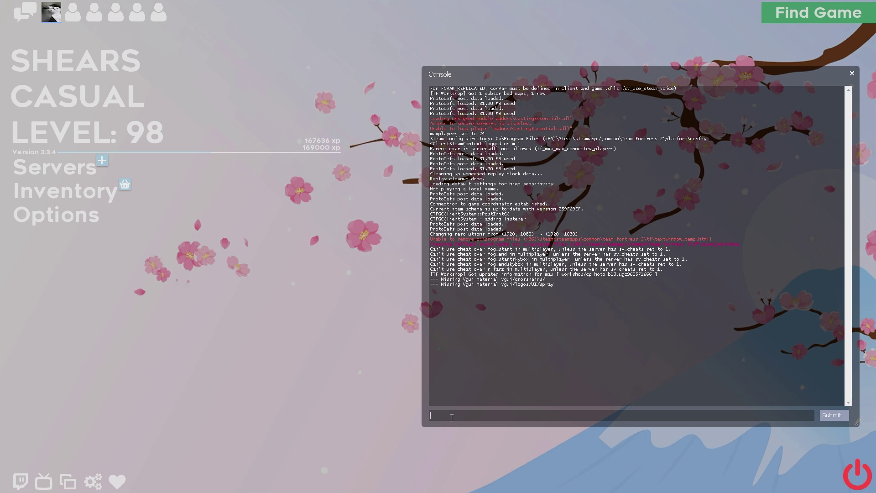
{"action": "left_click", "coordinate": [73, 217]}
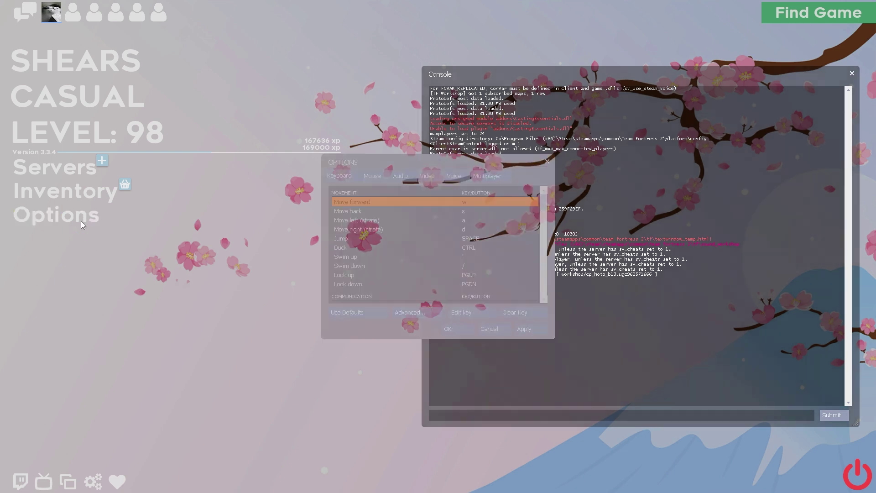